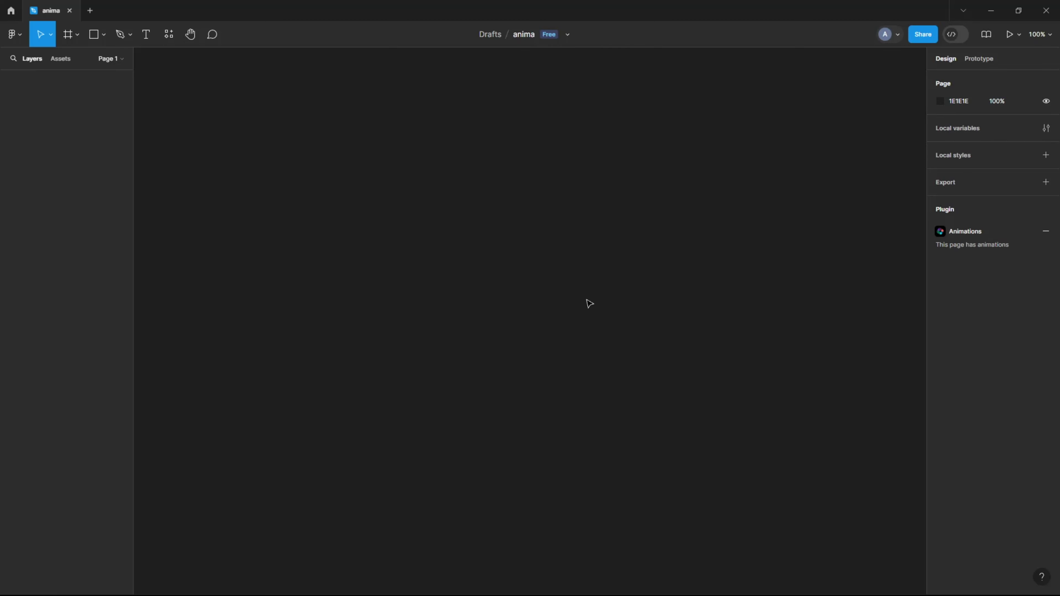
- Add a blank 430×932 iPhone 14 & 15 Pro Max frame to the canvas
key("f")
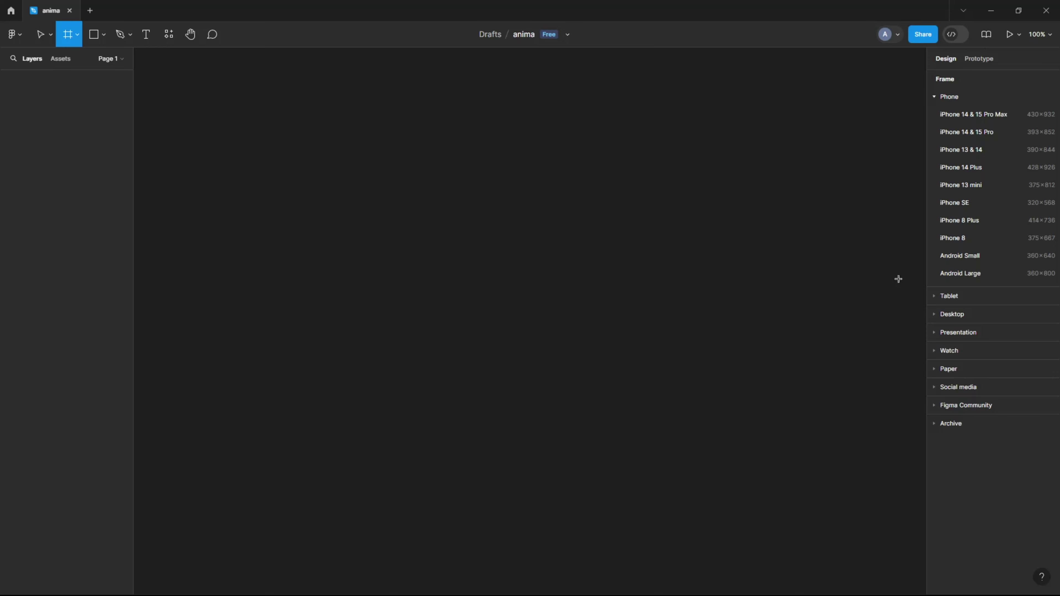
left_click(1018, 114)
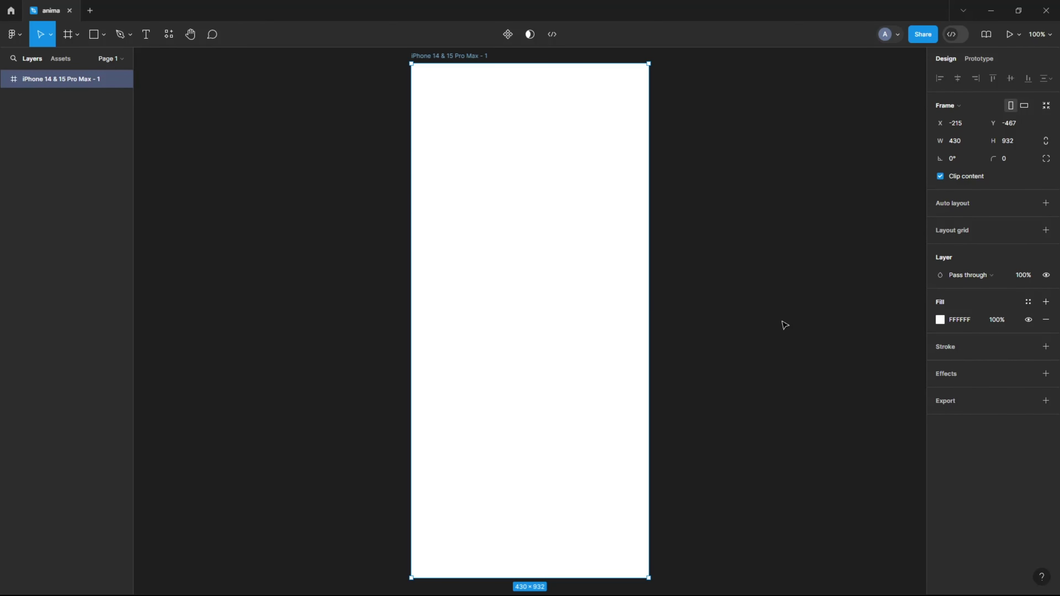
left_click(785, 331)
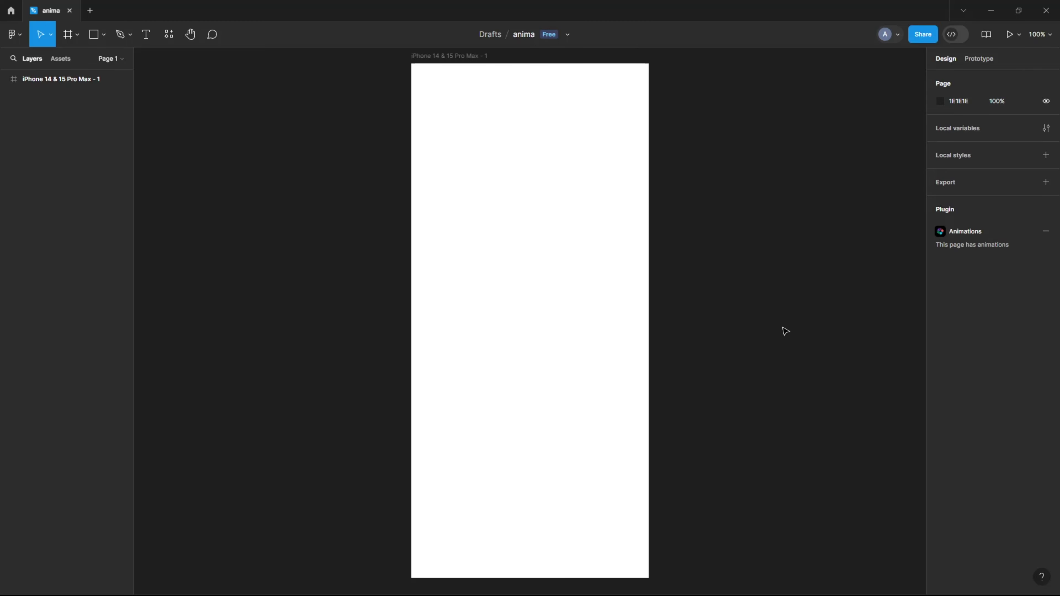
- Draw a 300×100 rectangle inside the iPhone frame
key("r")
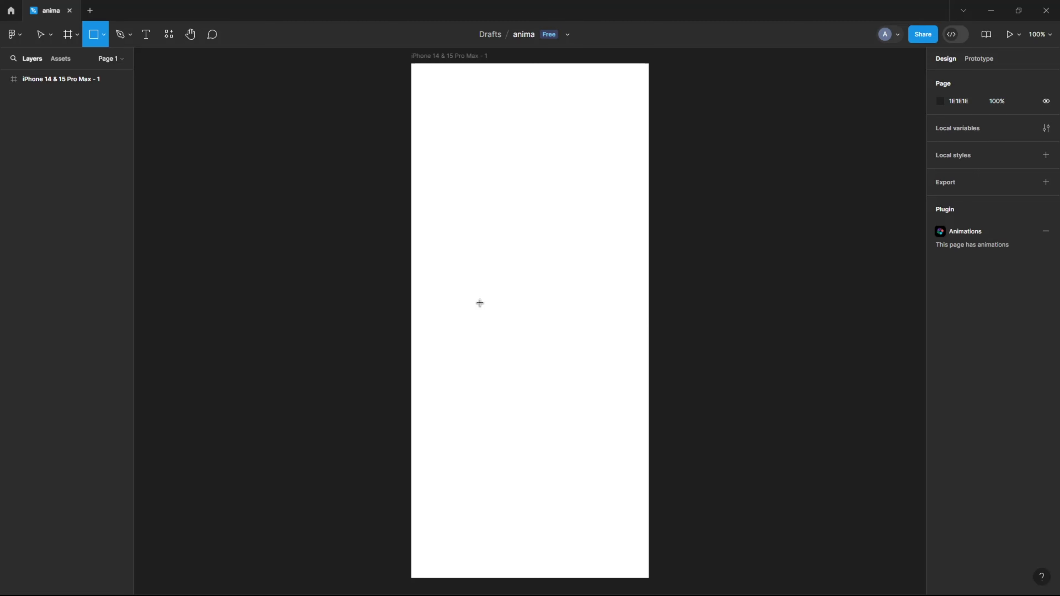
left_click_drag(472, 301, 606, 371)
type("3")
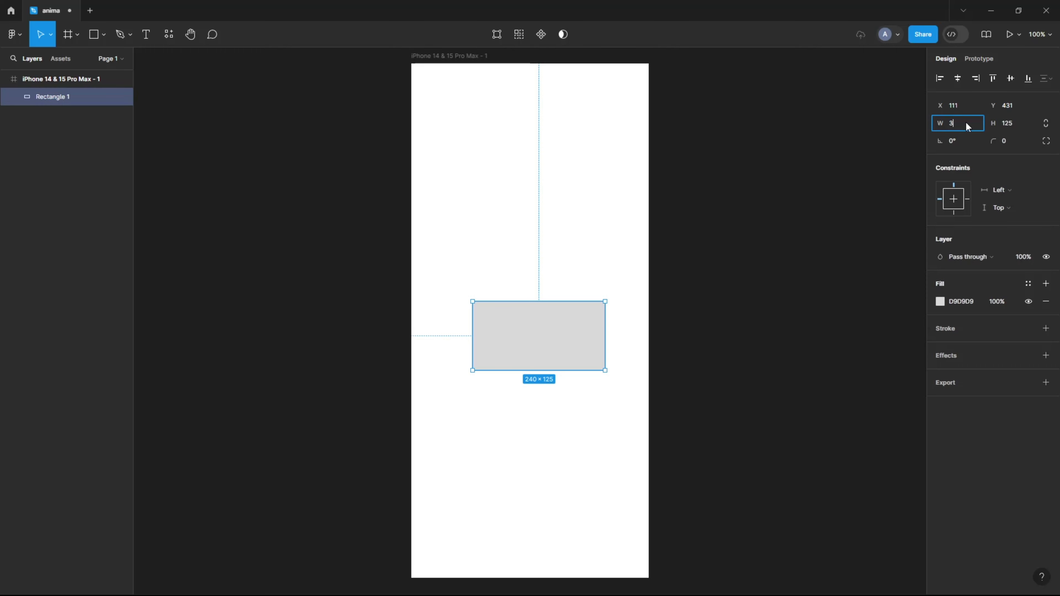
type("00")
left_click(1018, 123)
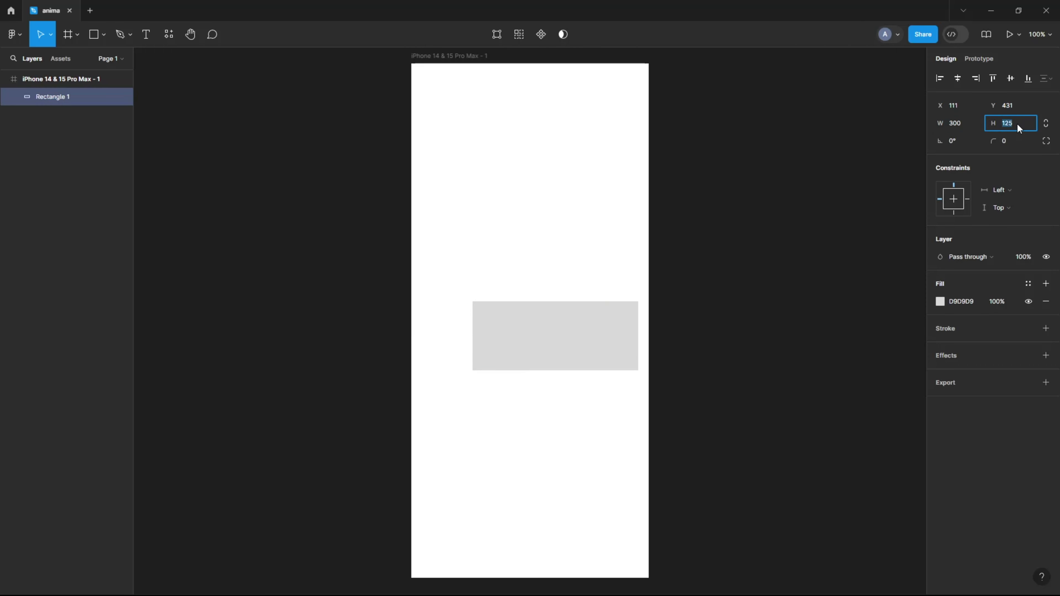
type("100")
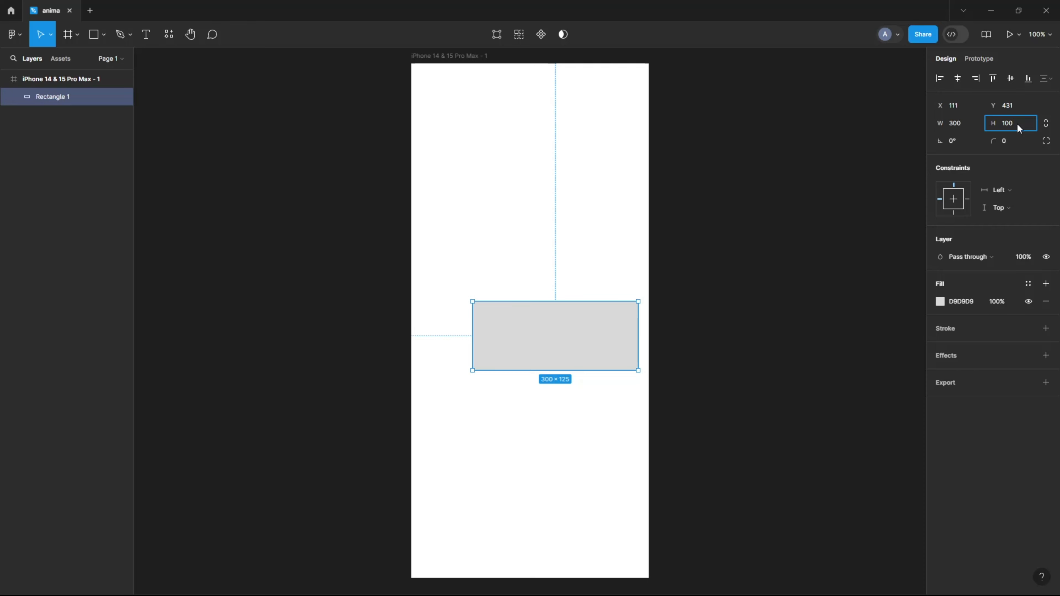
key("Return")
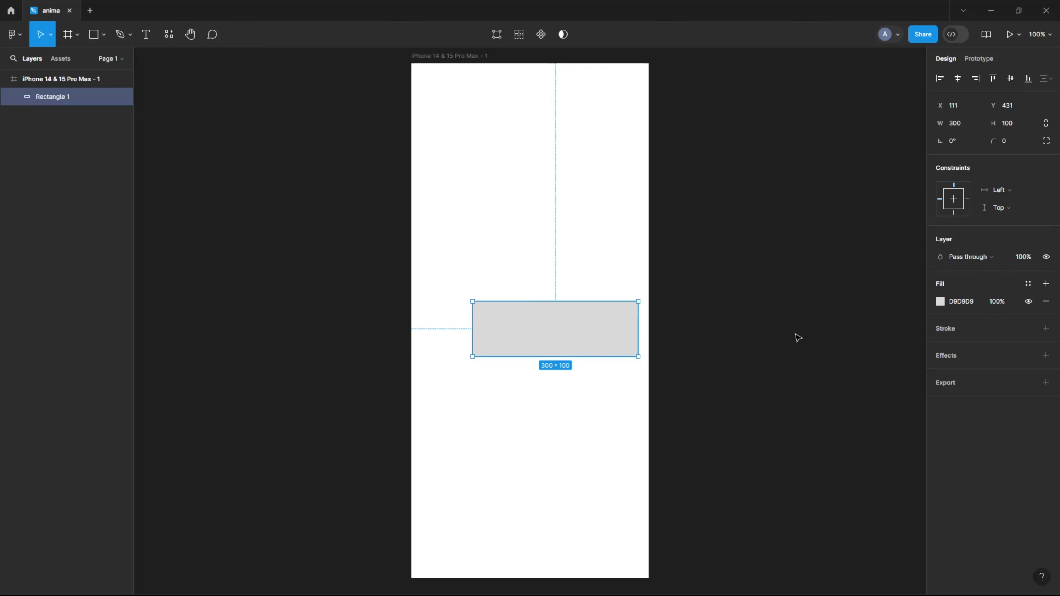
- Centre the rectangle horizontally and vertically in the frame
left_click(959, 81)
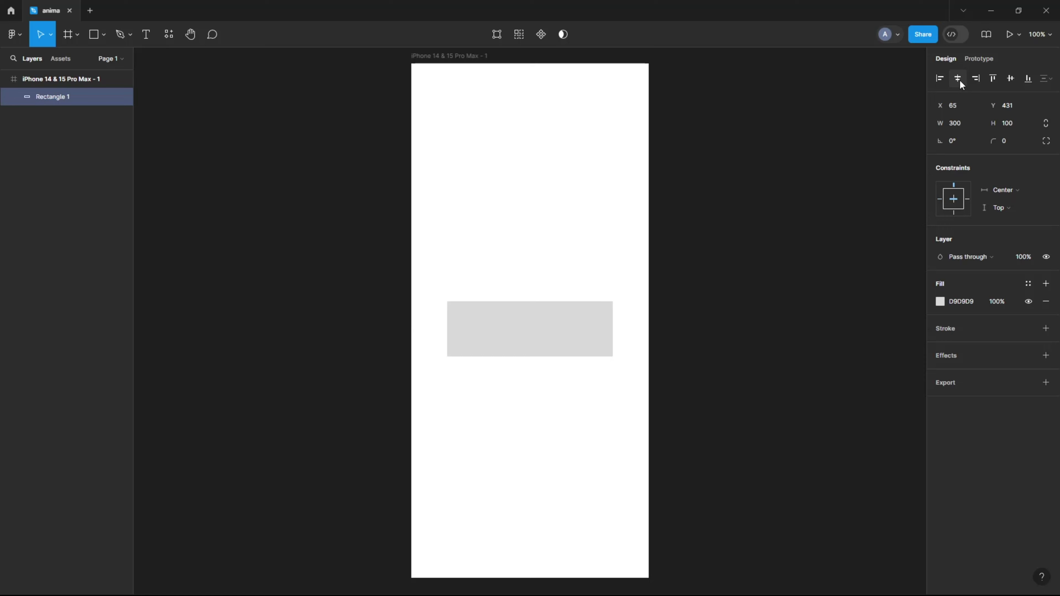
left_click(1011, 78)
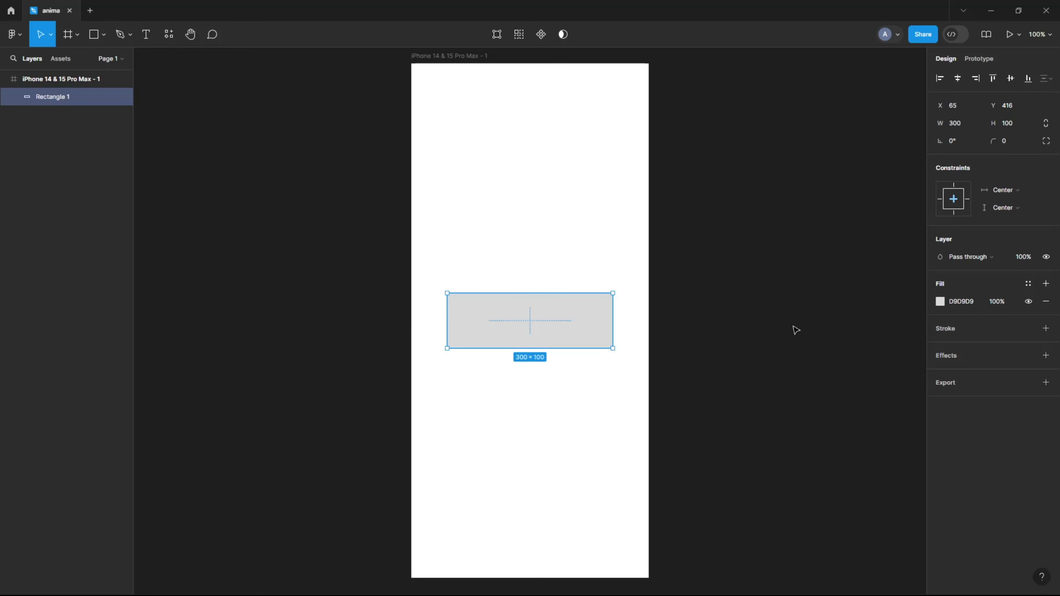
left_click(794, 335)
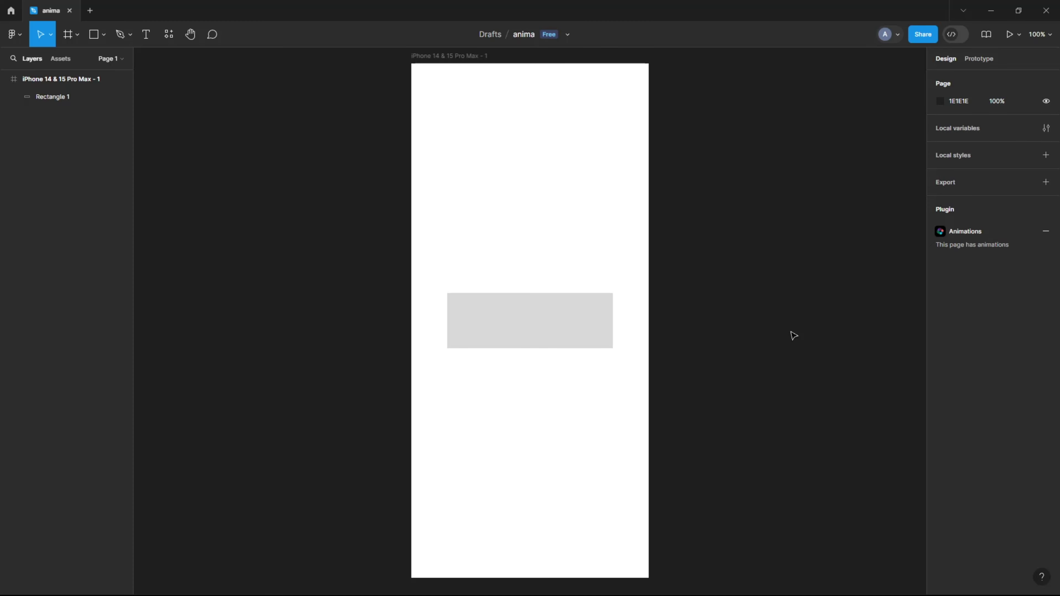
- Draw an 80×80 circle above the rectangle
key("o")
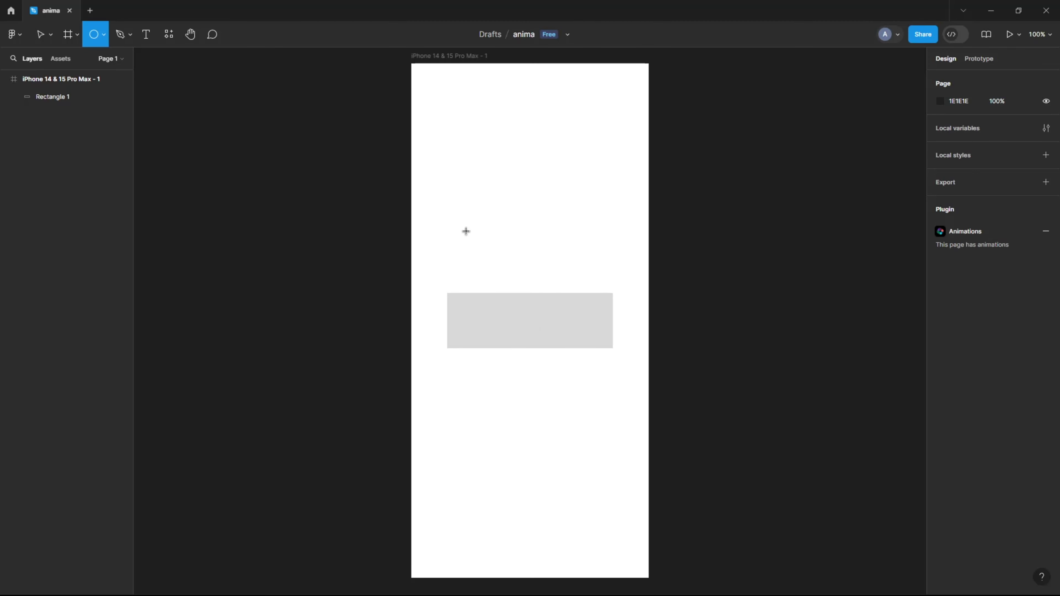
left_click_drag(465, 230, 495, 275)
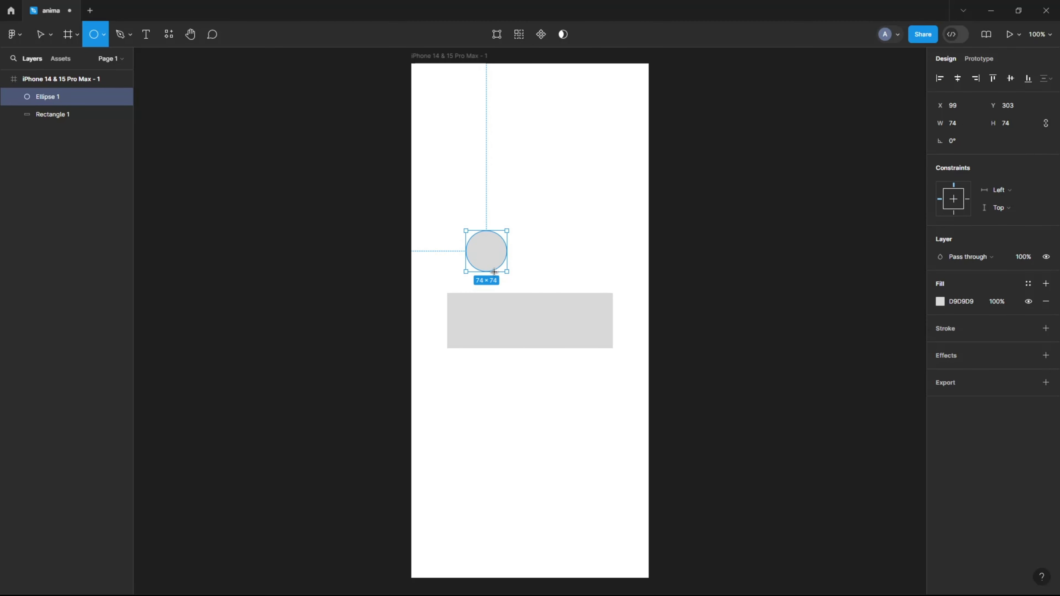
left_click_drag(495, 275, 495, 274)
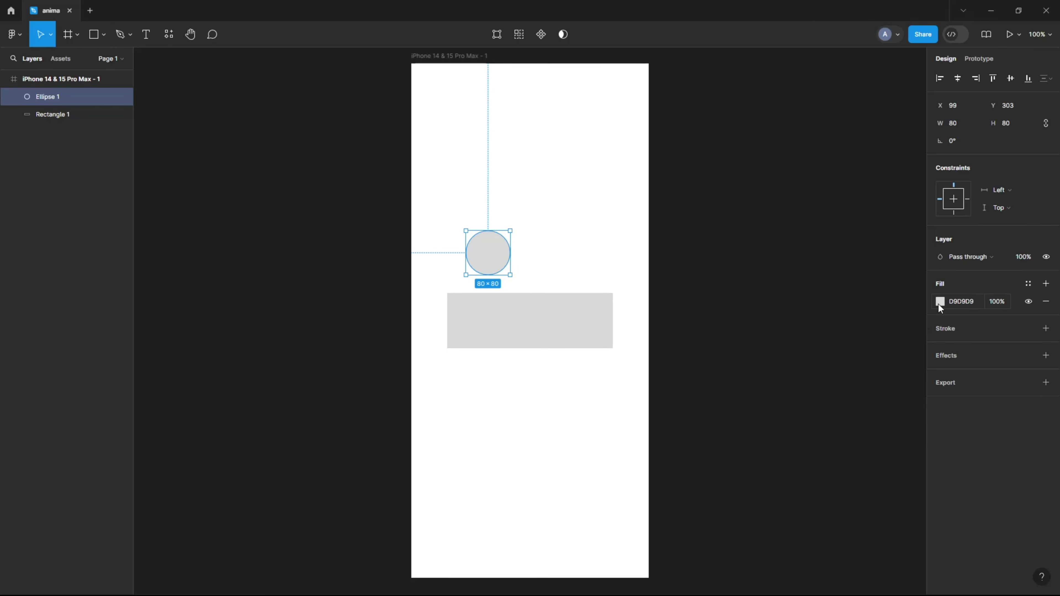
- Give the circle a white FFFFFF fill and move it into the rectangle's left end
left_click(939, 304)
left_click_drag(795, 334, 785, 308)
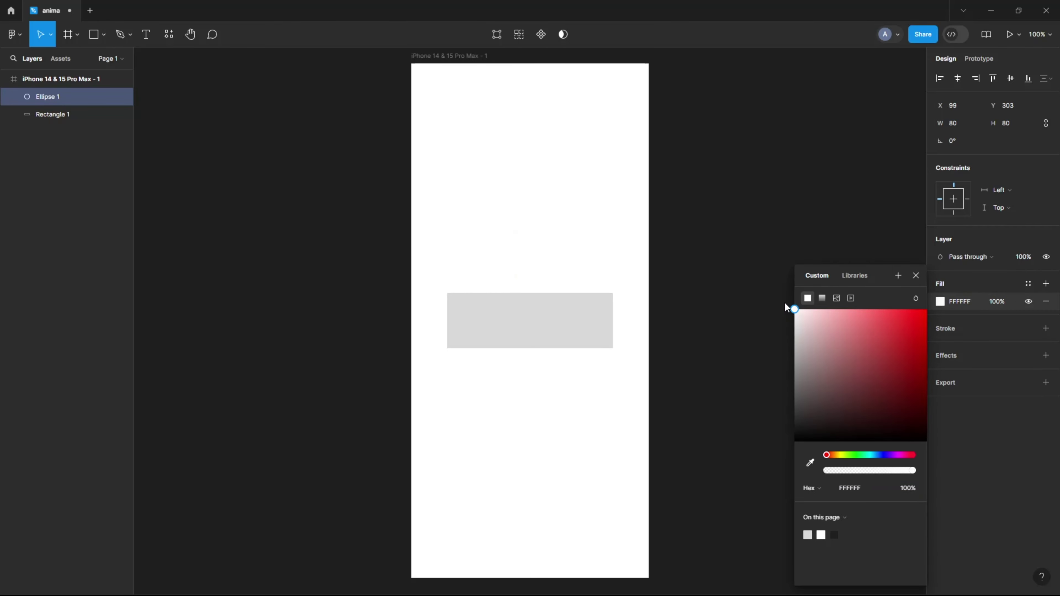
left_click(915, 276)
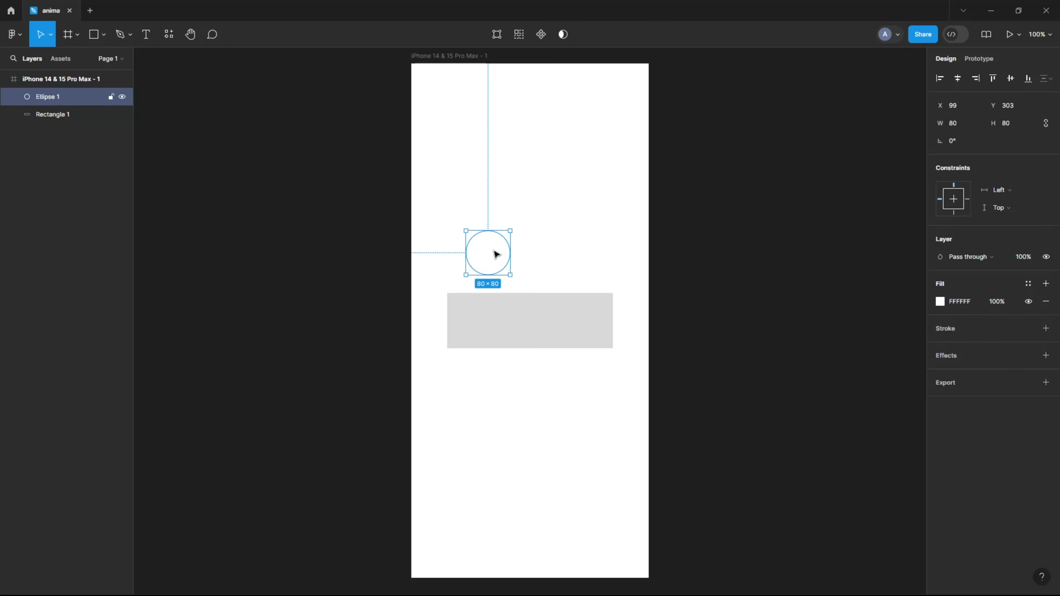
left_click_drag(497, 255, 479, 321)
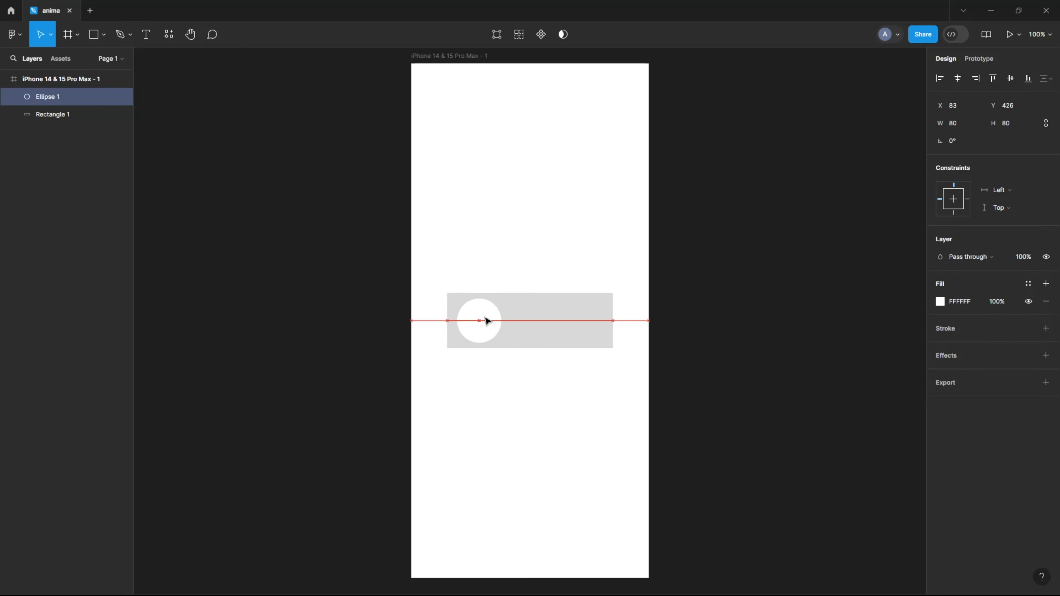
left_click_drag(478, 320, 488, 311)
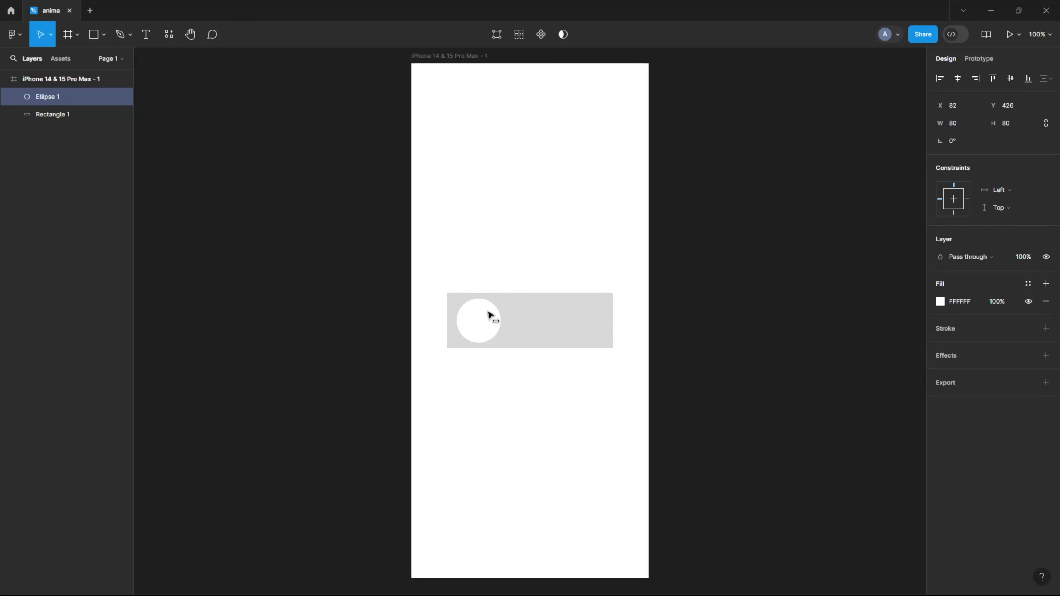
- Set Rectangle 1's corner radius to 50 so the track becomes a pill shape
left_click(589, 321)
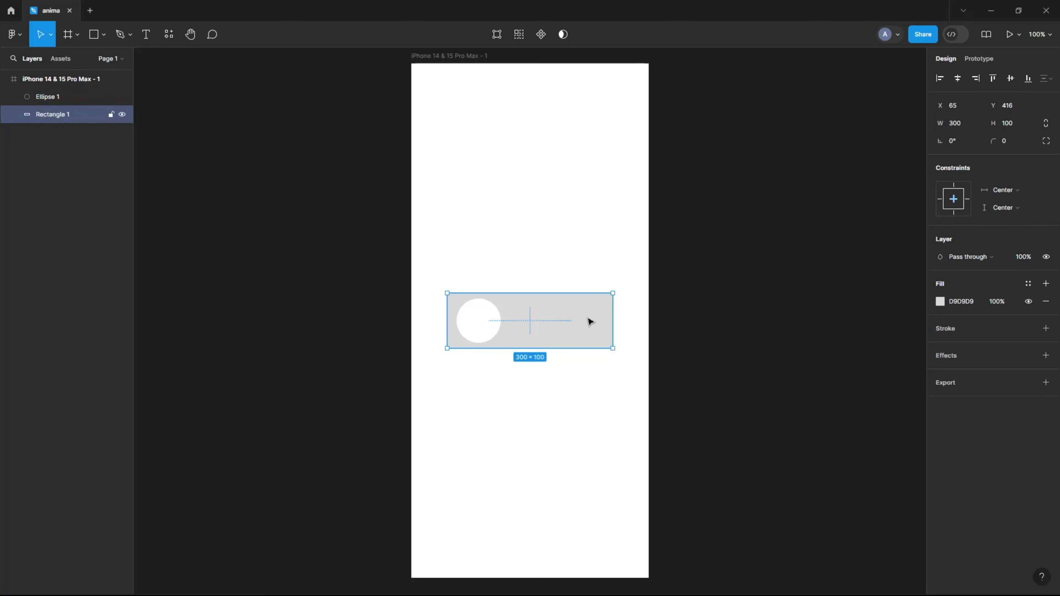
mouse_move(1034, 150)
left_mouse_down()
mouse_move(229, 207)
mouse_move(822, 277)
mouse_move(1031, 278)
left_mouse_up()
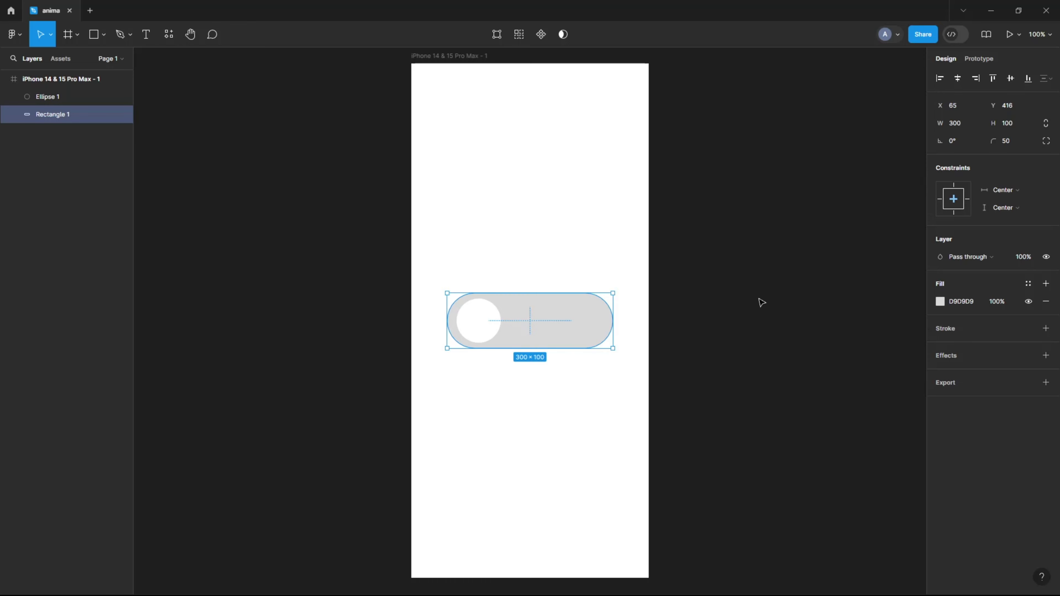
left_click(795, 333)
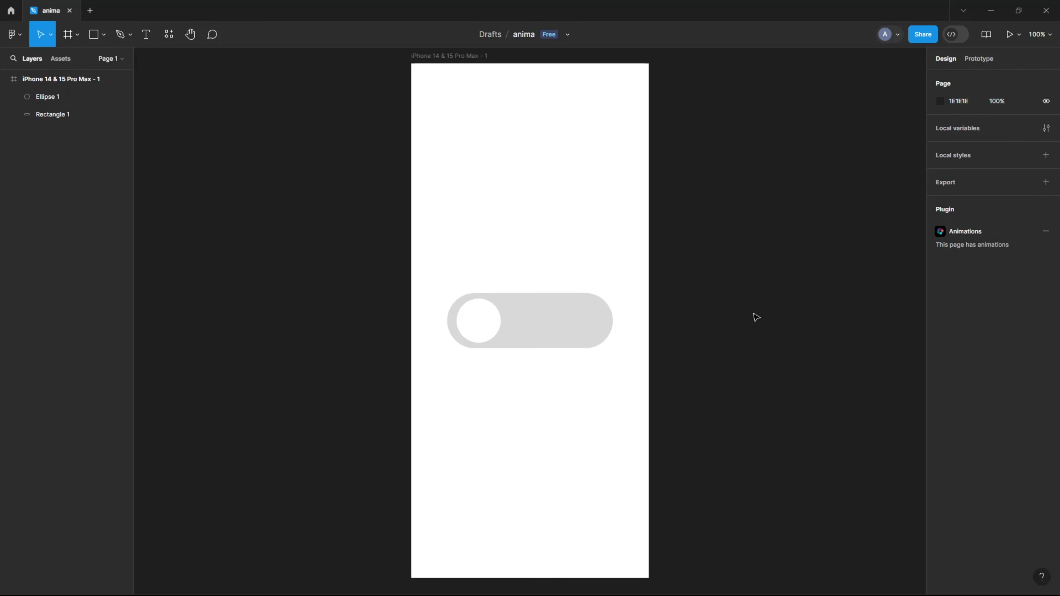
- Add a 10px layout grid to the iPhone frame and nudge the white knob along the track
left_click(470, 57)
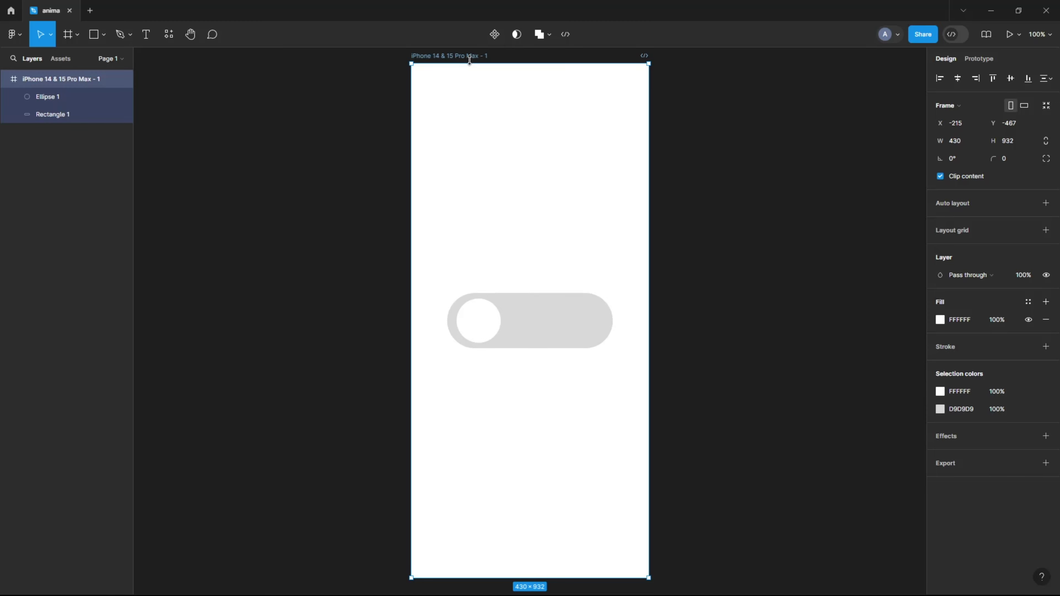
left_click(1046, 230)
scroll(443, 334, "up", 2)
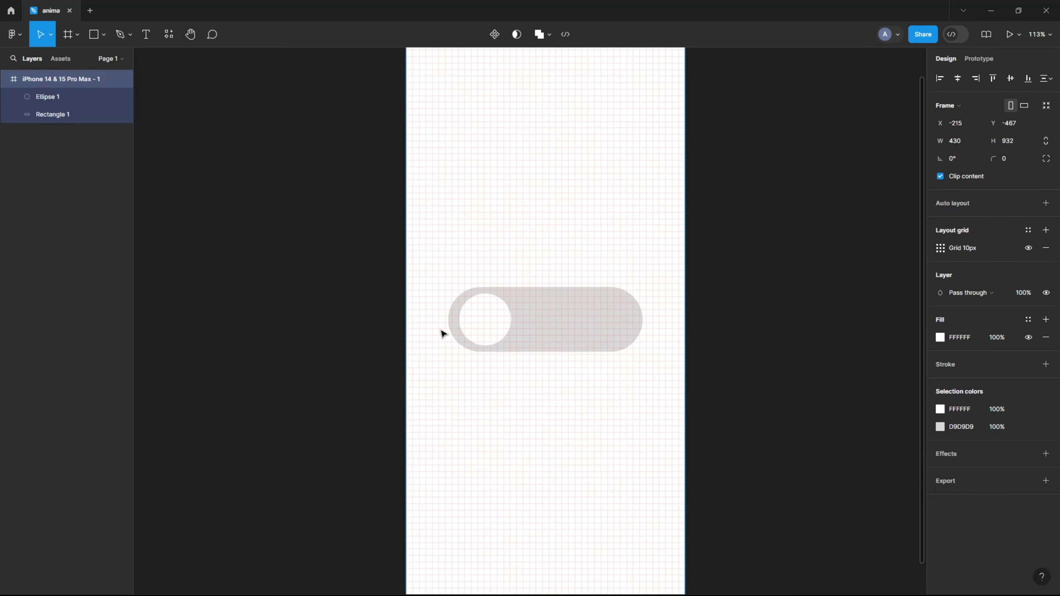
scroll(443, 334, "up", 2)
scroll(444, 334, "up", 3)
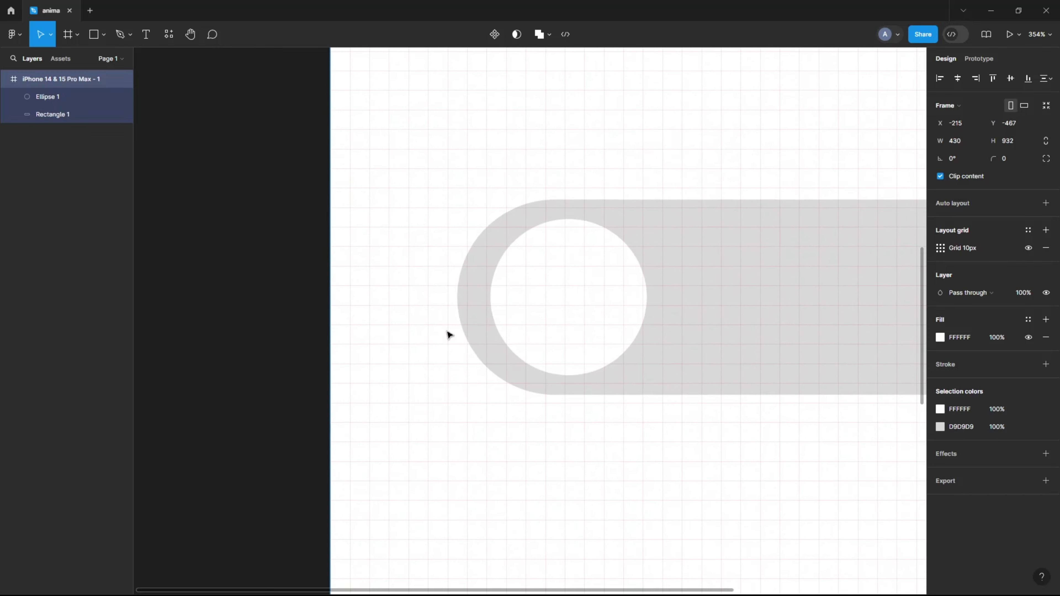
scroll(448, 334, "up", 1)
left_click(533, 287)
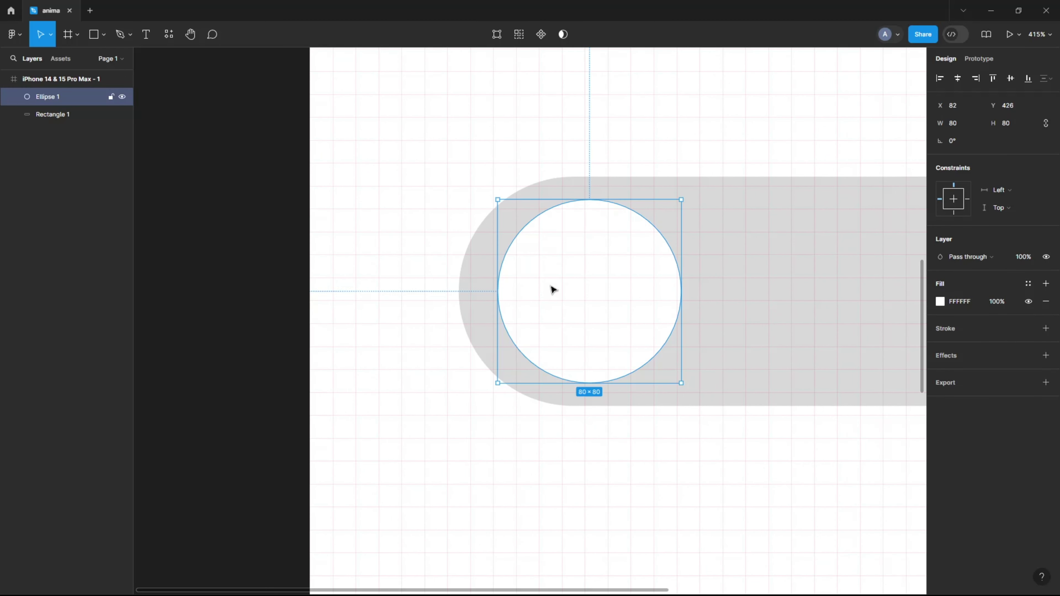
left_click_drag(552, 289, 569, 288)
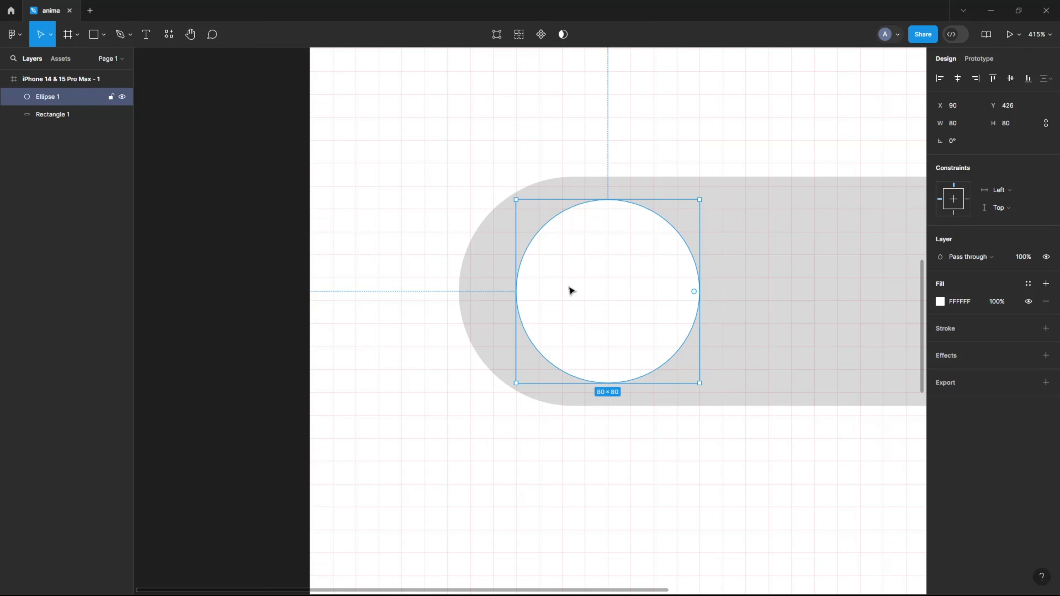
left_click(238, 275)
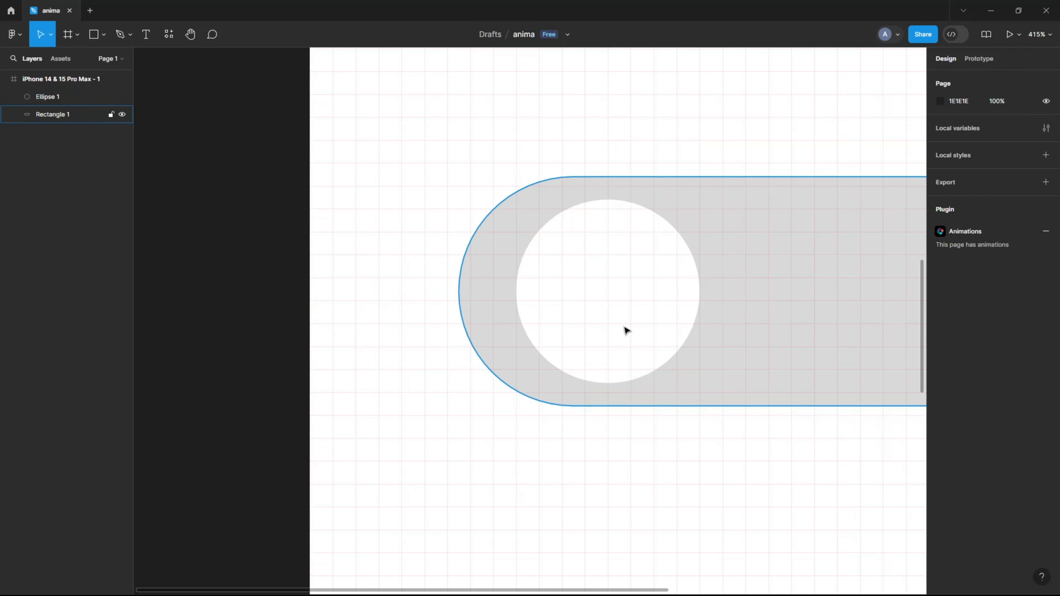
- Fit the frame in view and move the white knob left to X 80
scroll(735, 346, "down", 5)
scroll(734, 346, "down", 1)
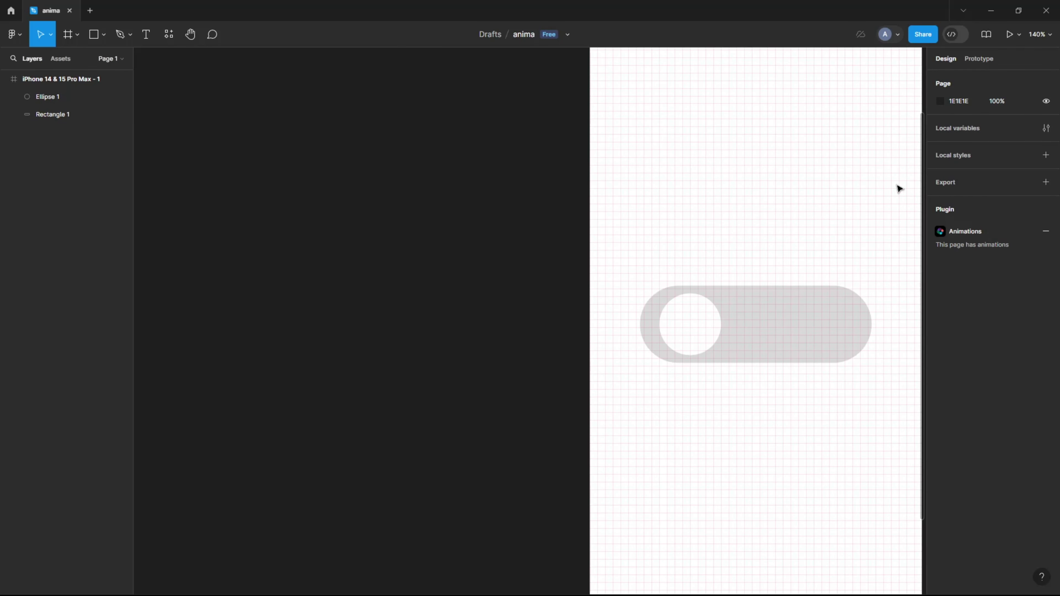
left_click(1039, 34)
left_click(971, 113)
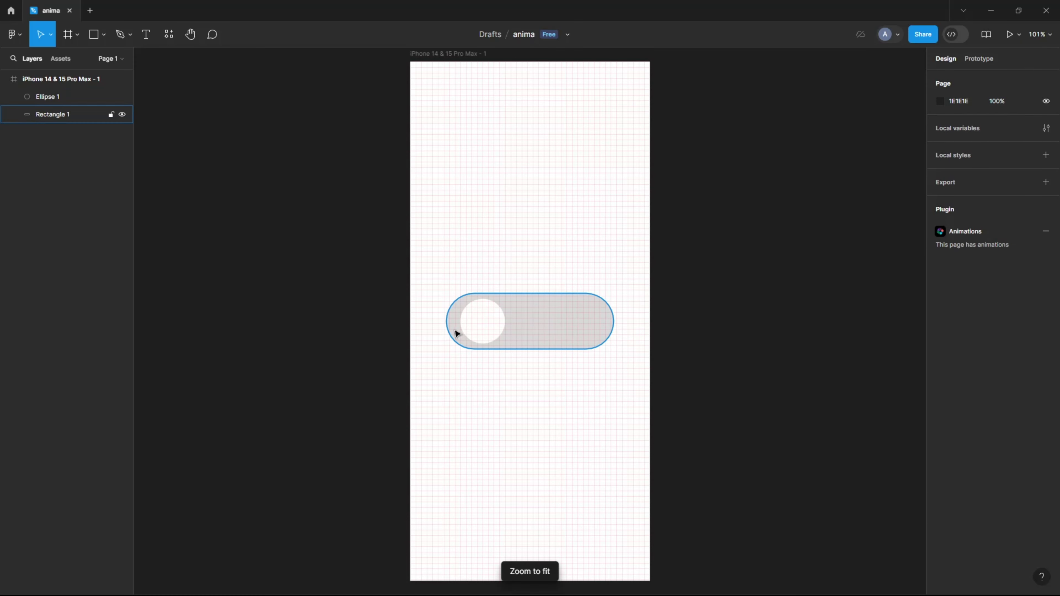
scroll(456, 323, "up", 2)
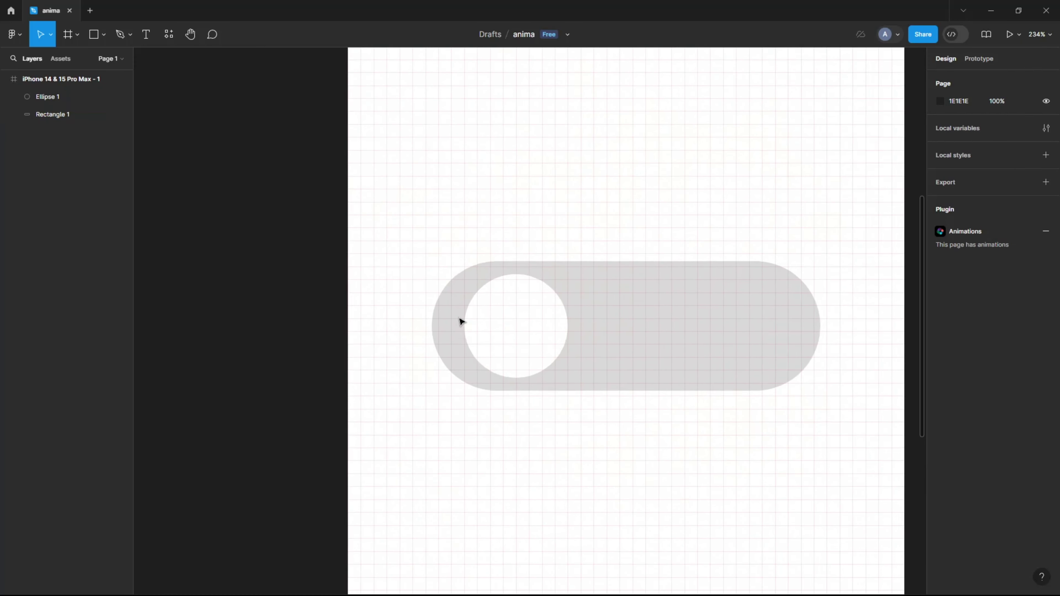
scroll(459, 319, "up", 3)
scroll(459, 319, "up", 4)
left_click(506, 320)
mouse_move(542, 264)
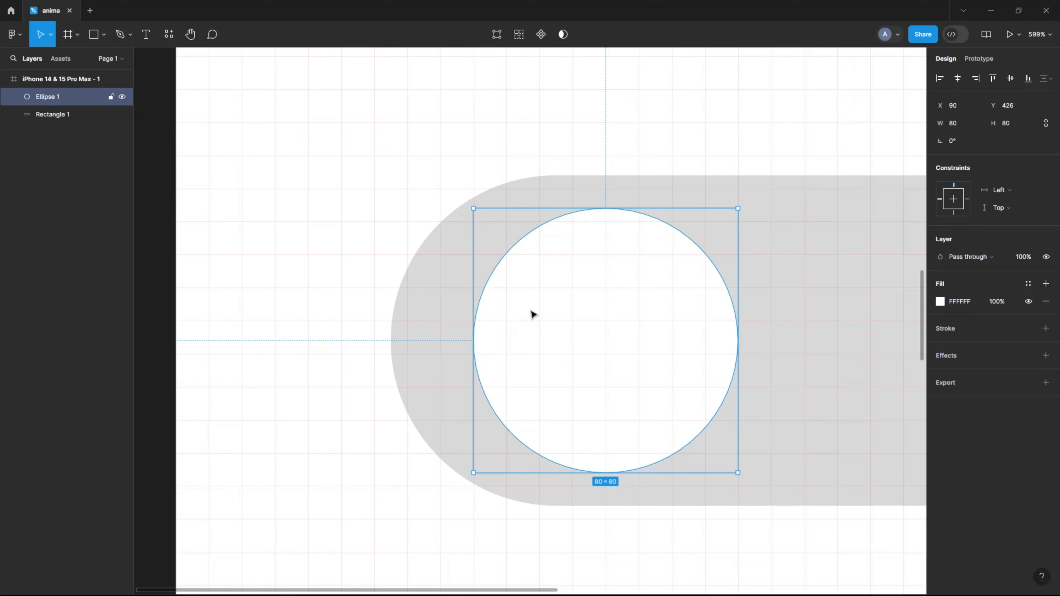
left_click_drag(528, 314, 501, 316)
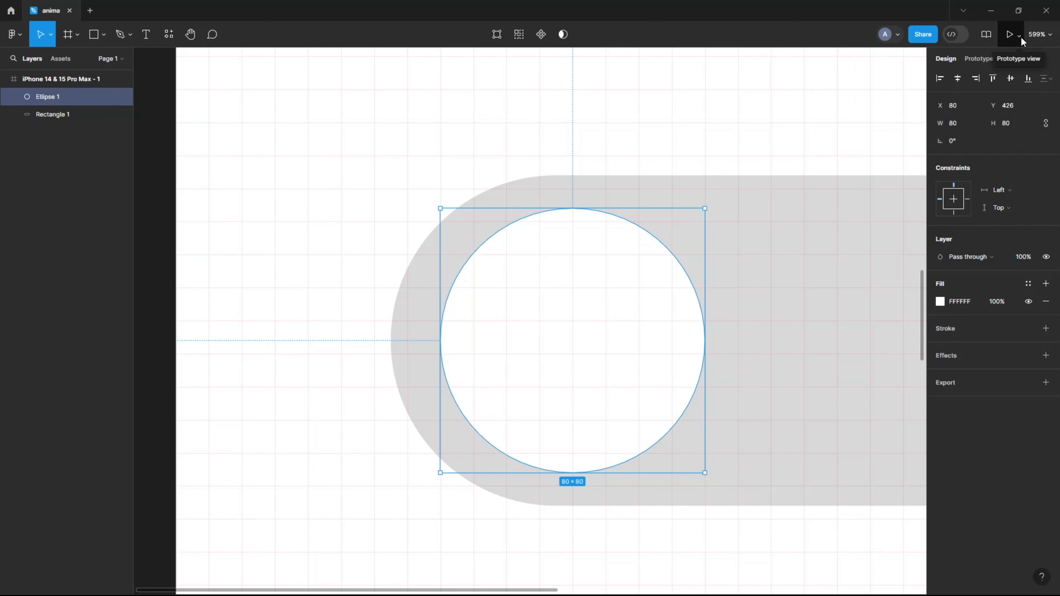
left_click(1043, 34)
- Delete the Grid 10px layout grid from the iPhone frame
left_click(986, 113)
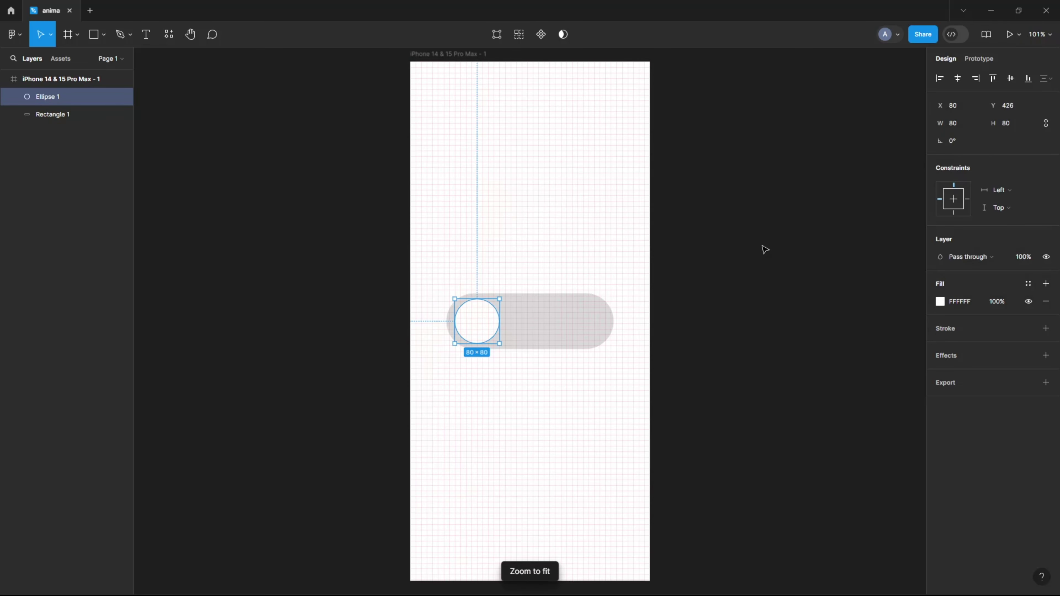
left_click(753, 254)
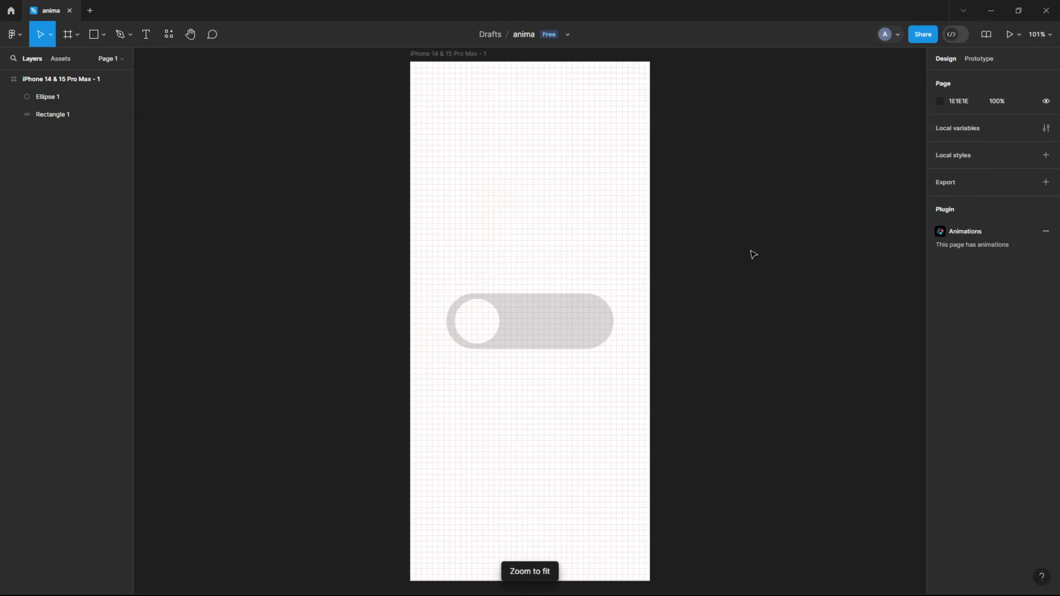
left_click(509, 90)
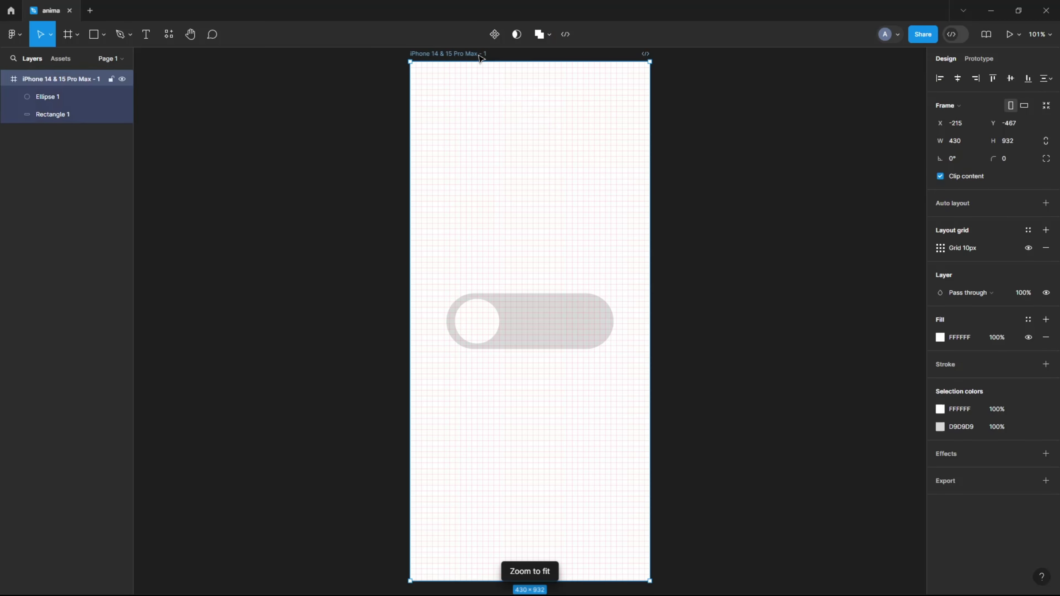
left_click(1046, 247)
left_click(795, 327)
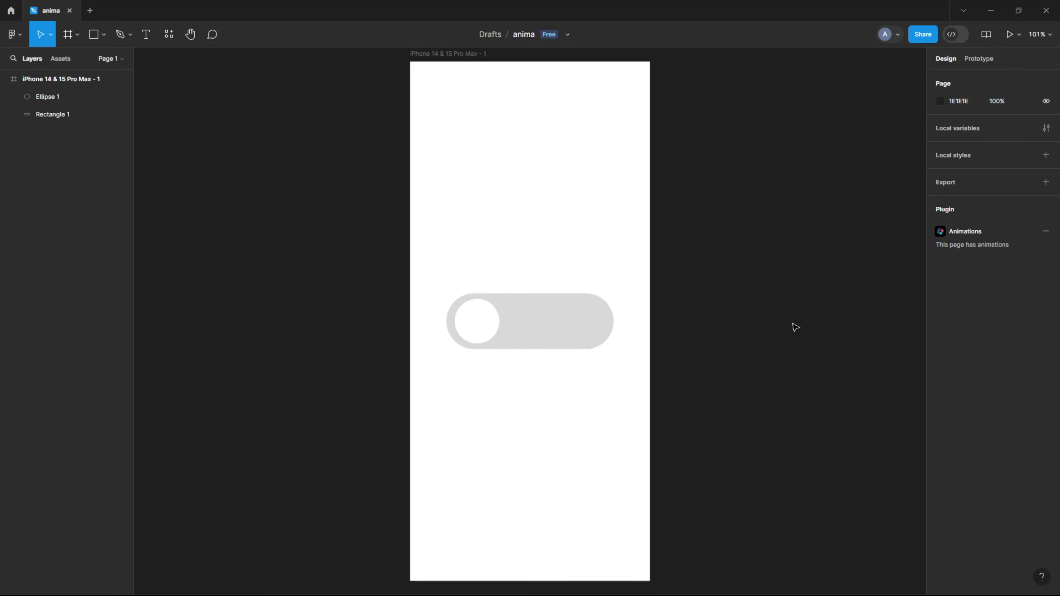
left_click(468, 56)
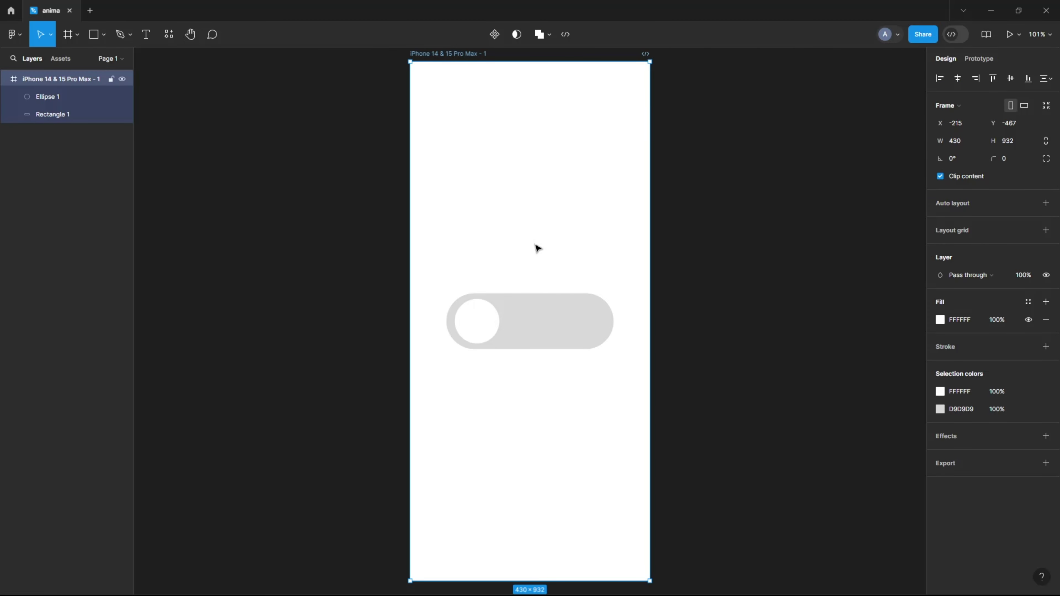
- Duplicate the iPhone frame and add a layout grid to the copy
key("ctrl+d")
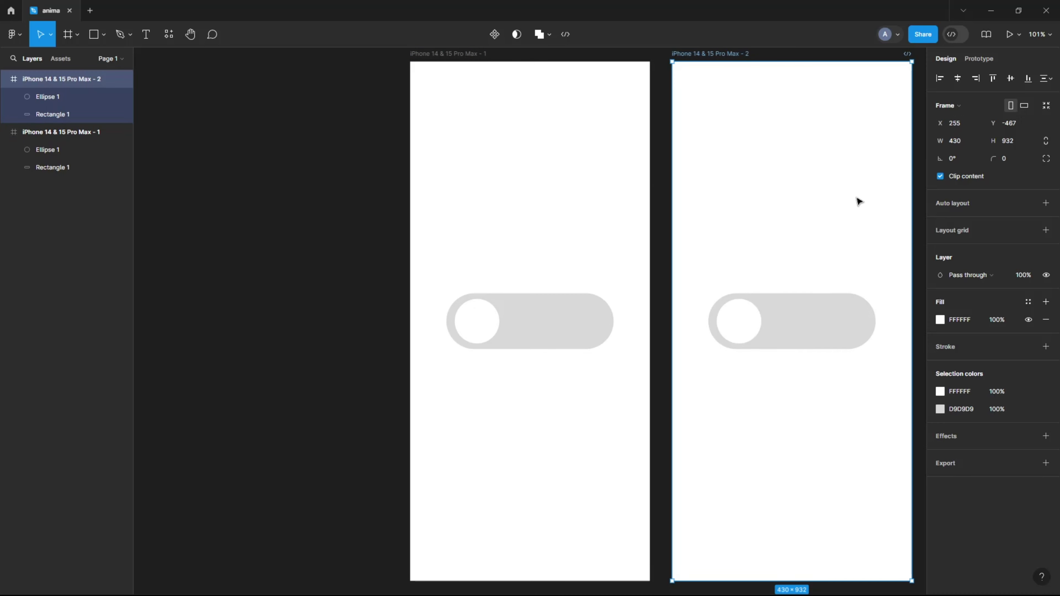
left_click(1038, 34)
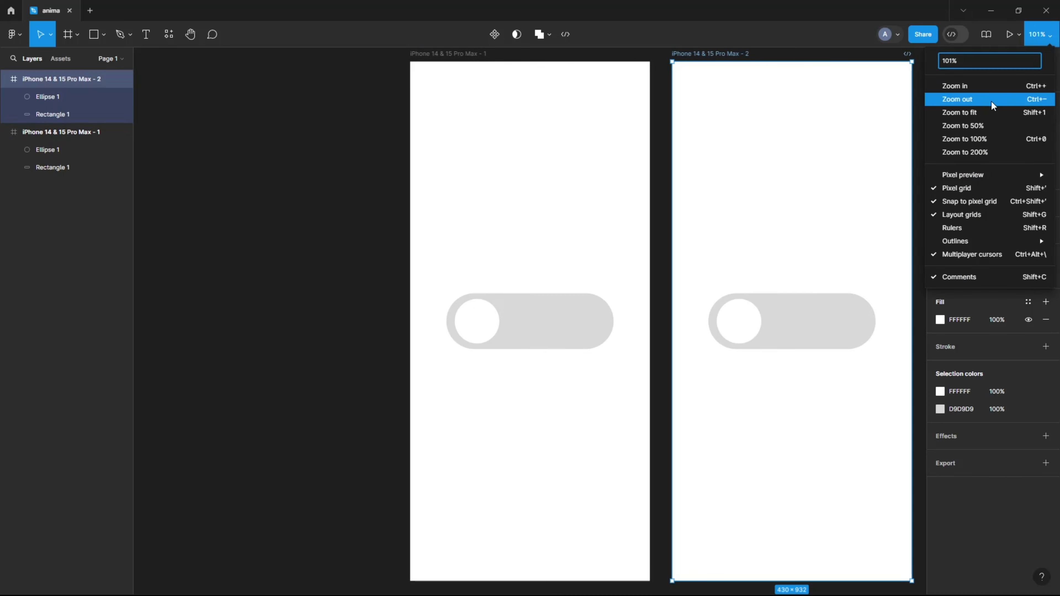
left_click(983, 111)
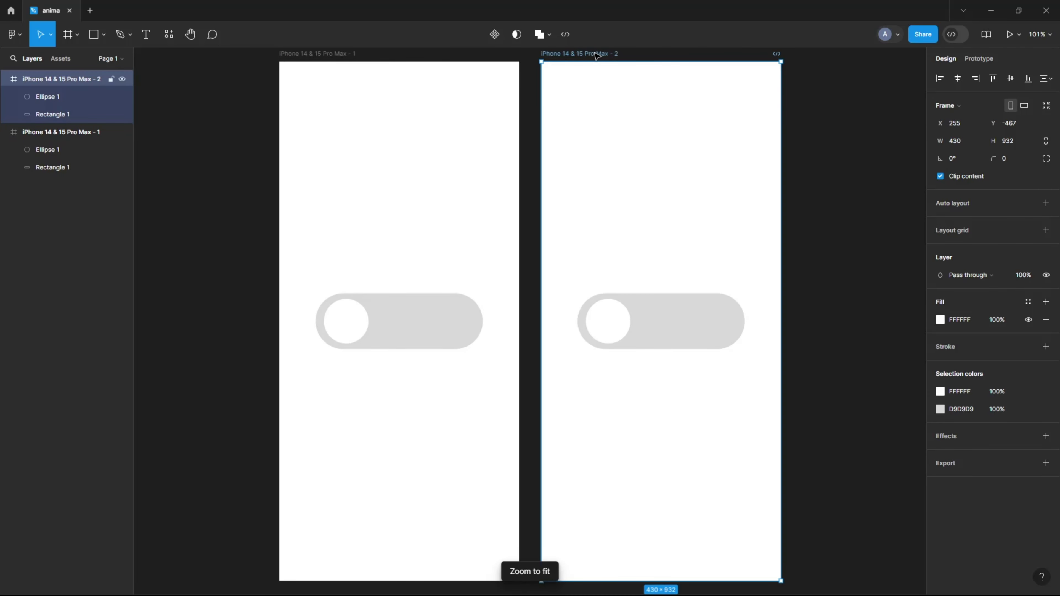
left_click(1045, 230)
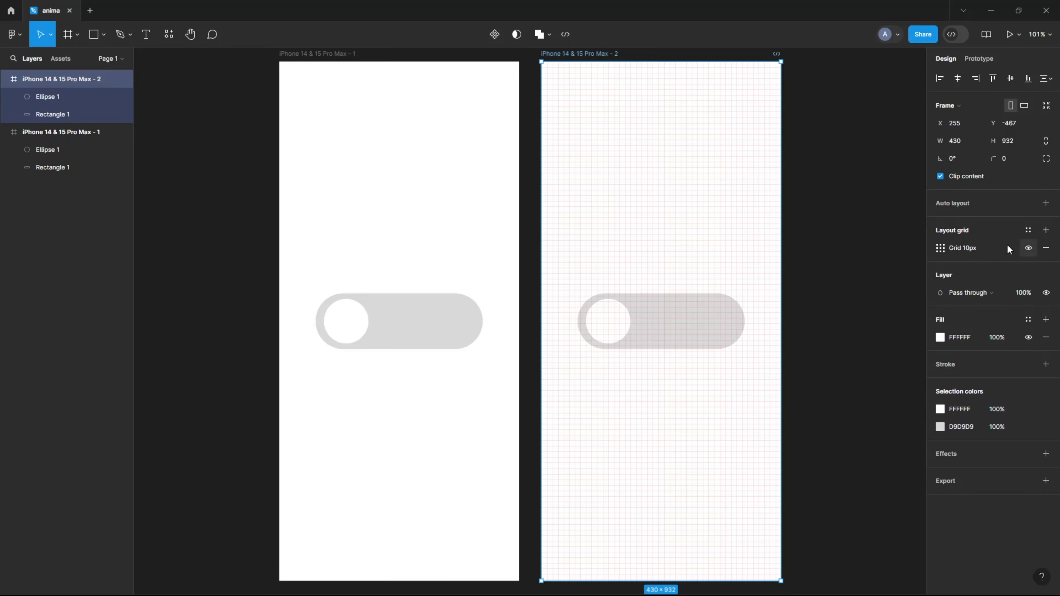
left_click(848, 301)
- Move the copy's white knob to the track's right end at X 270
scroll(705, 334, "up", 5)
scroll(554, 329, "up", 3)
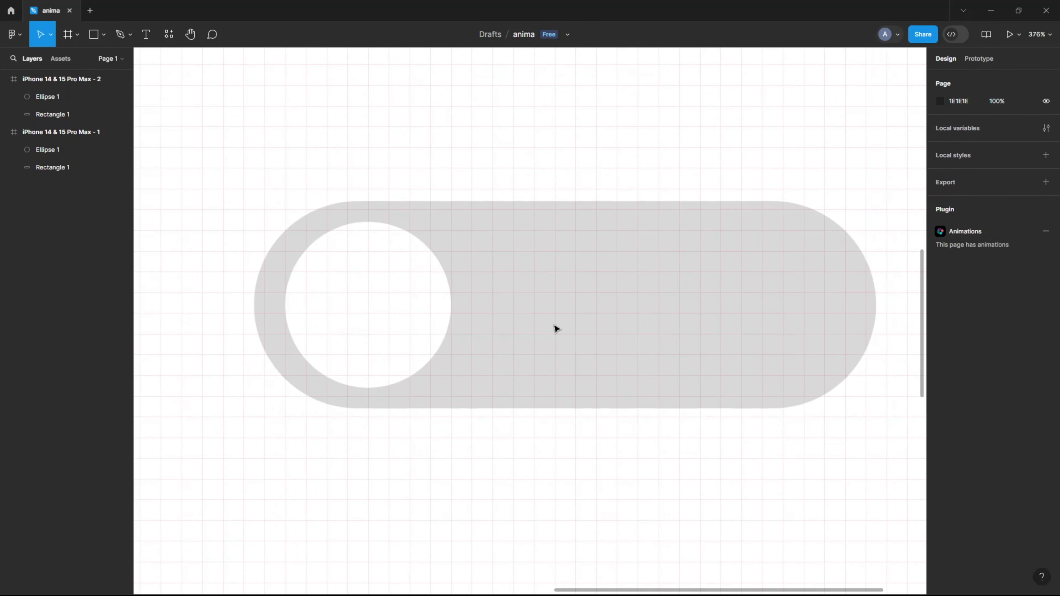
scroll(418, 309, "up", 1)
left_click(355, 288)
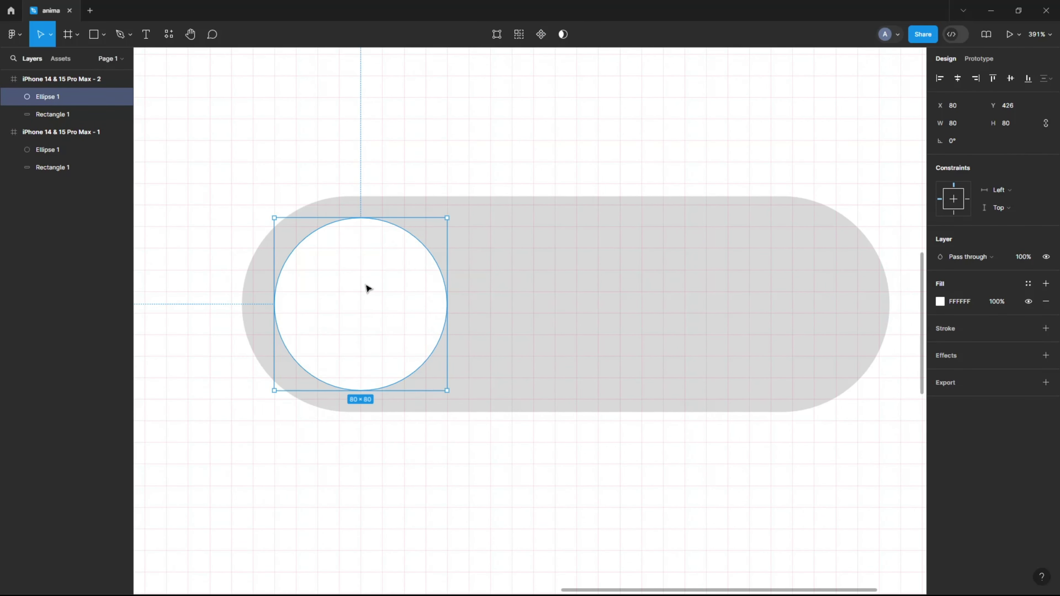
left_click_drag(367, 289, 763, 323)
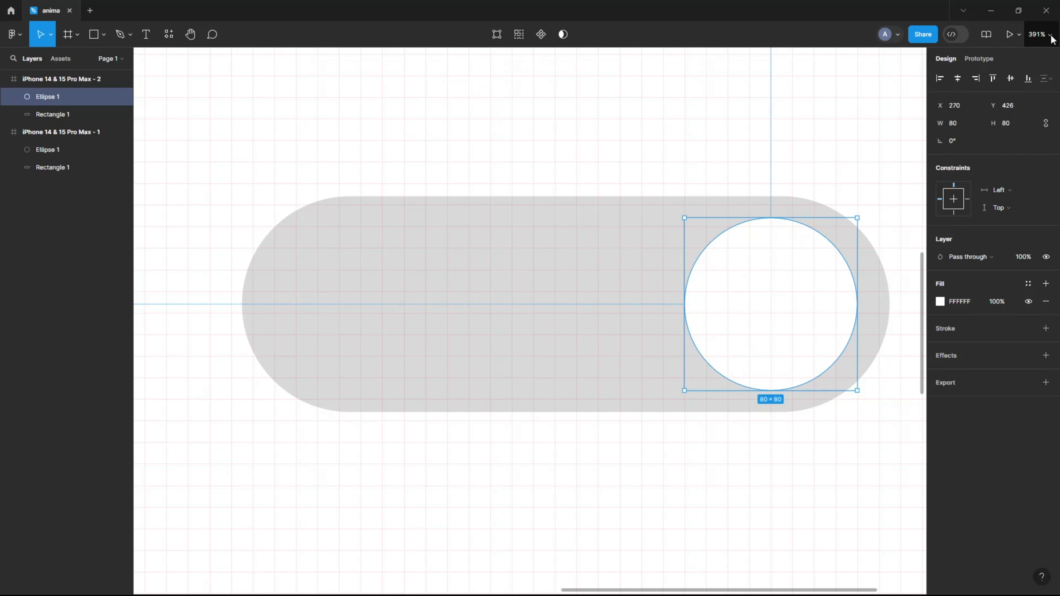
left_click(1041, 34)
left_click(992, 118)
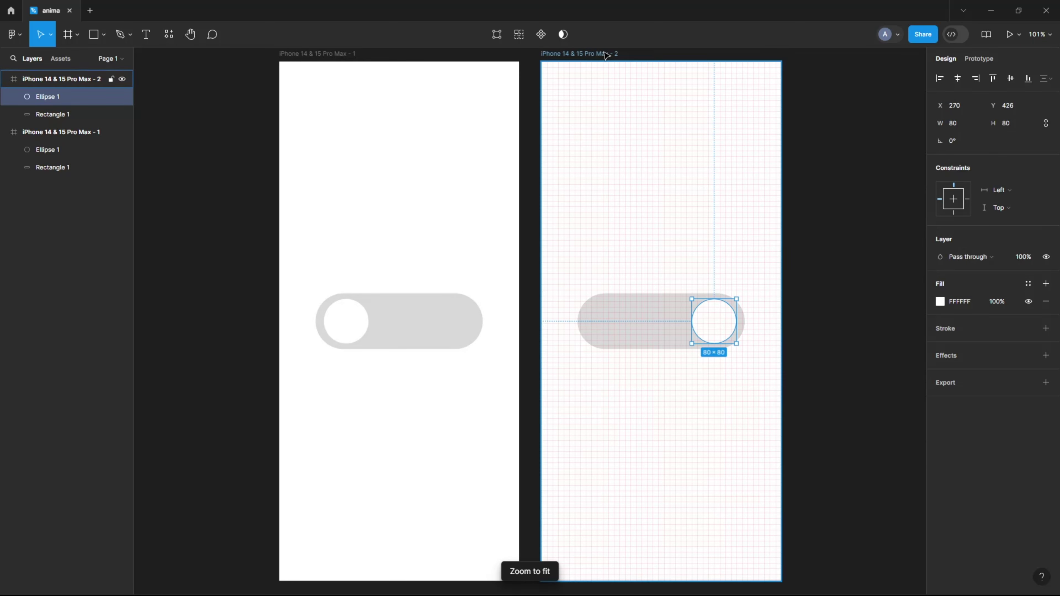
left_click(673, 106)
- Remove the second frame's layout grid and fill its toggle track black (000000)
left_click(1047, 247)
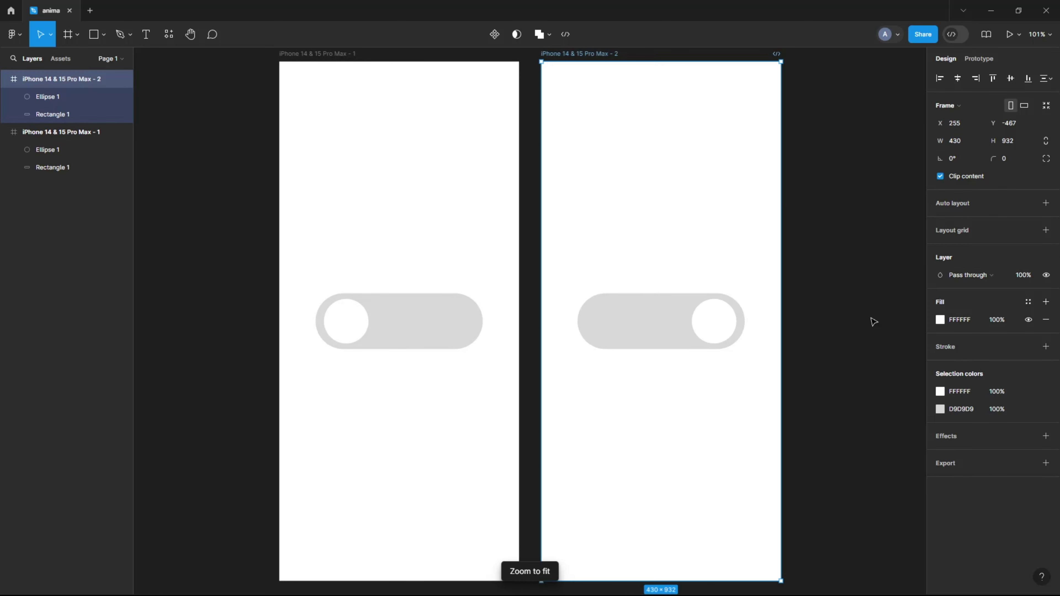
left_click(861, 333)
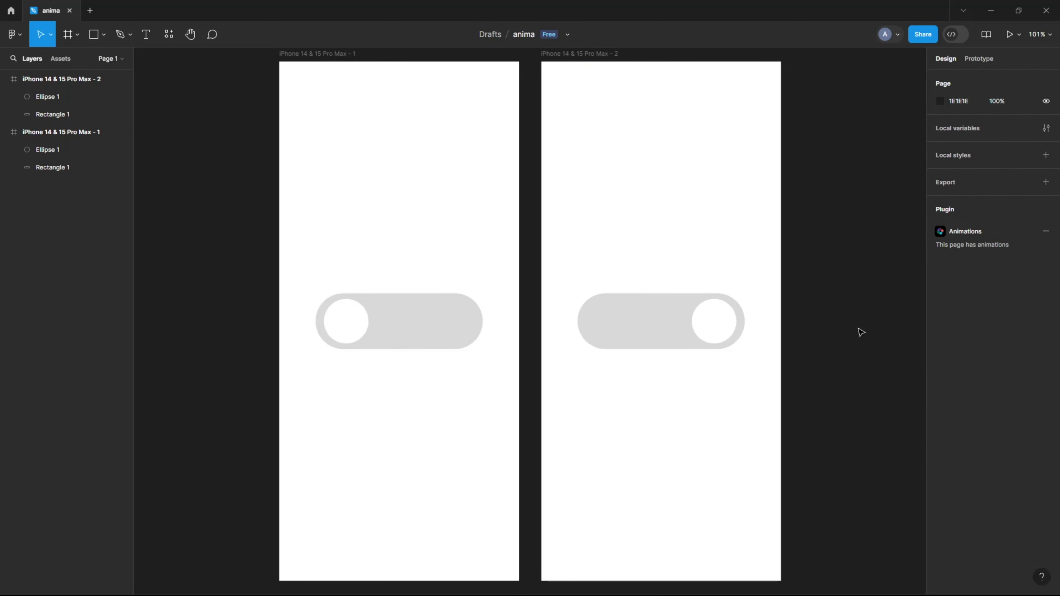
left_click(610, 326)
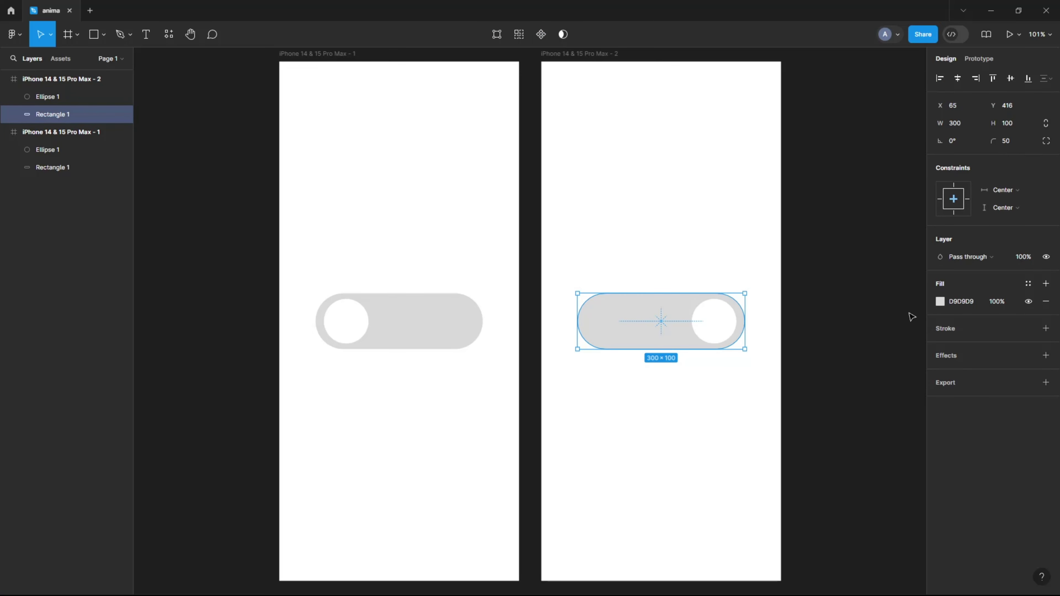
left_click(940, 301)
left_click_drag(794, 330, 738, 465)
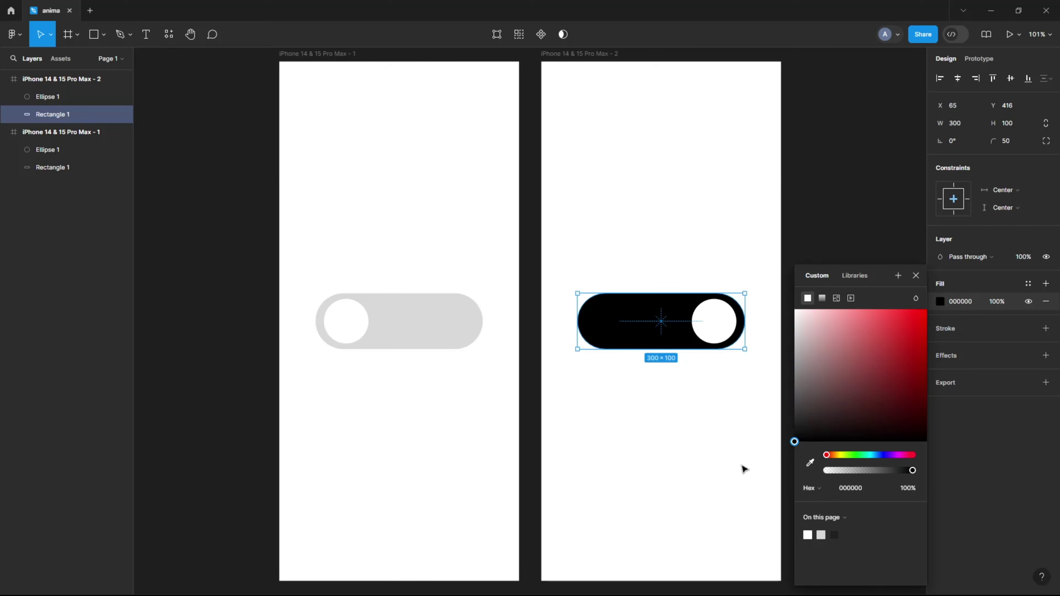
left_click(916, 275)
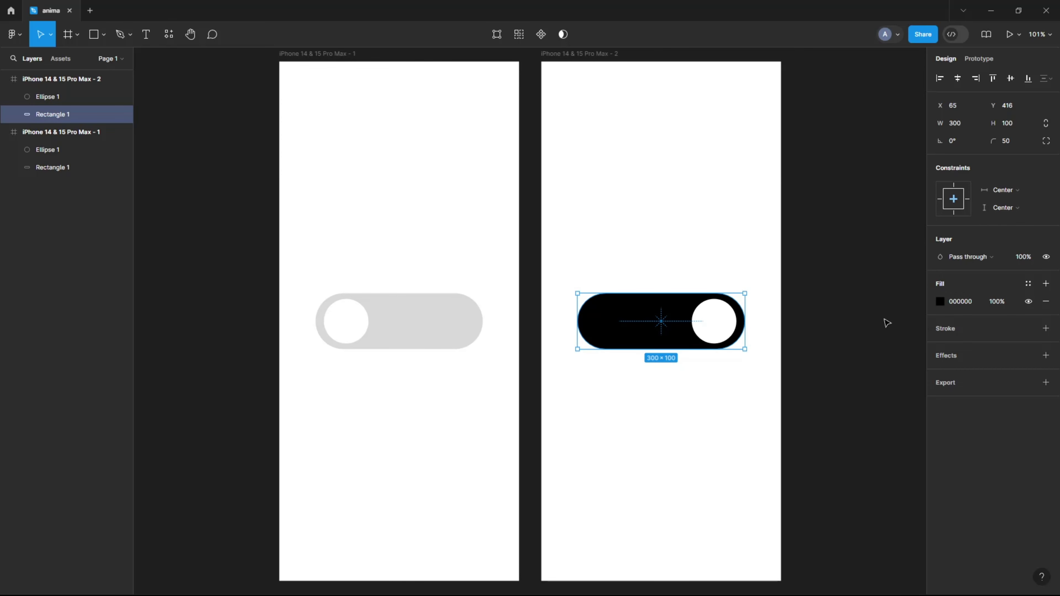
left_click(850, 345)
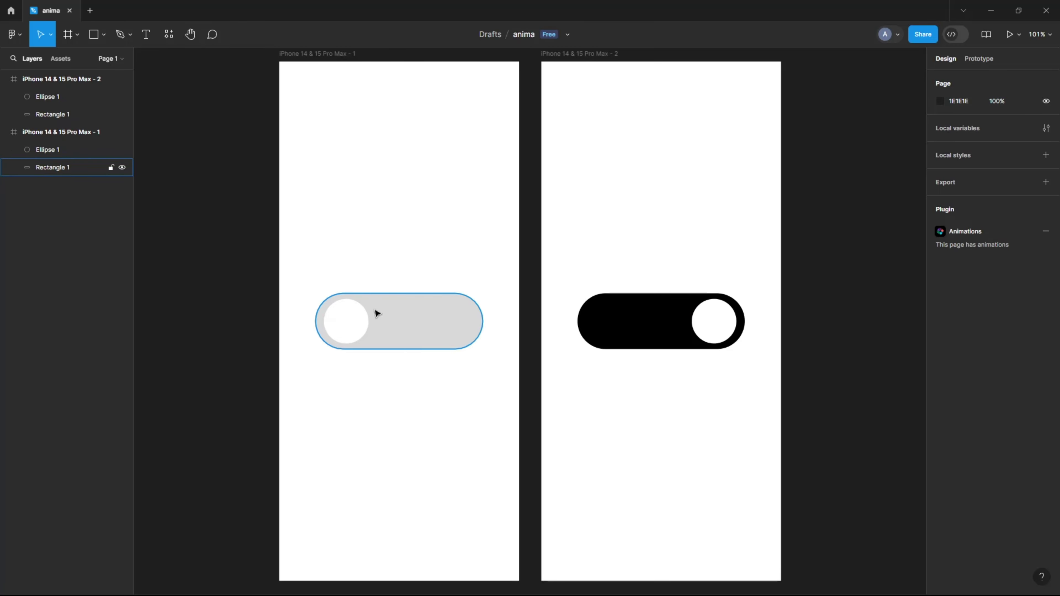
- Group the grey toggle's parts as Group 1 and the black toggle's as Group 2
left_click_drag(264, 289, 376, 339)
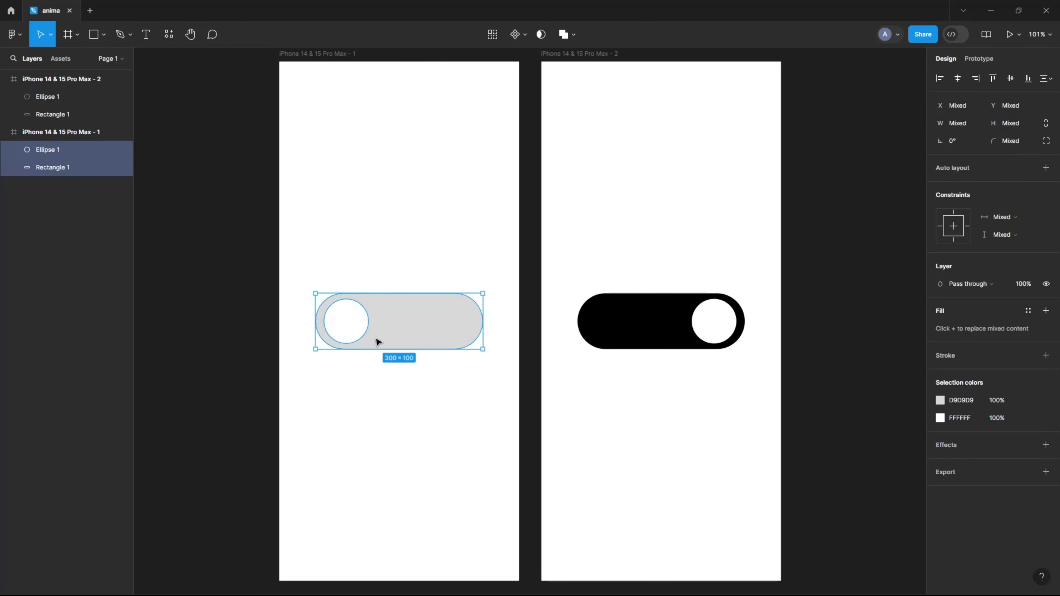
right_click(399, 319)
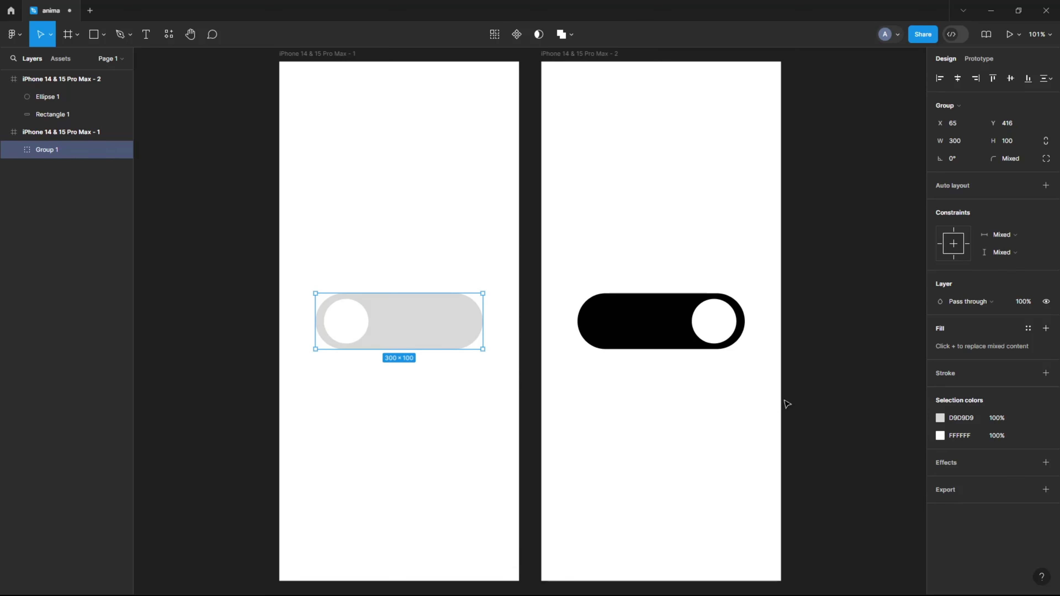
left_click_drag(798, 384, 686, 315)
right_click(684, 315)
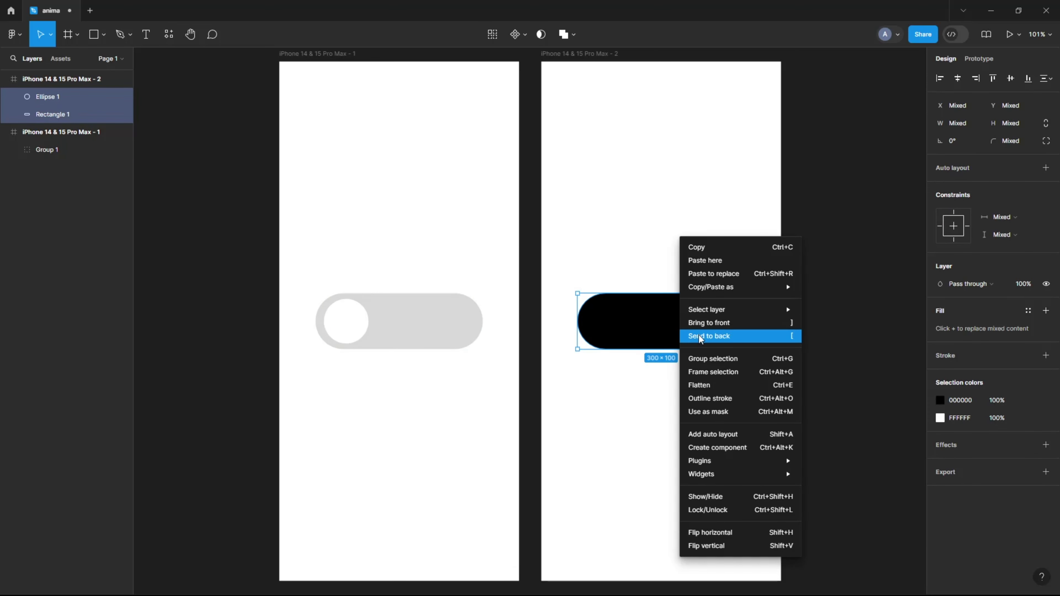
left_click(759, 359)
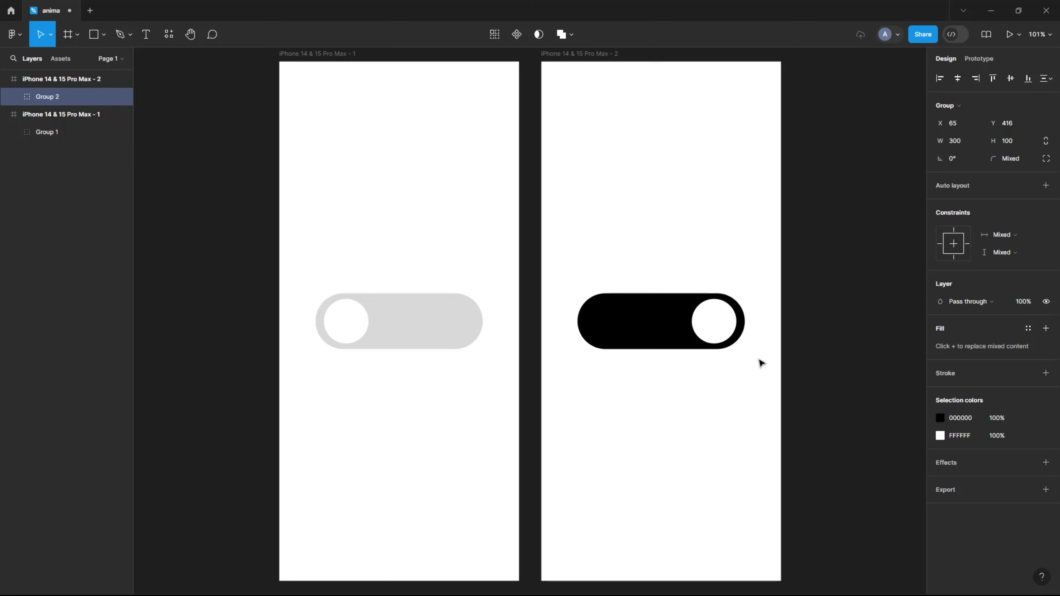
left_click(857, 329)
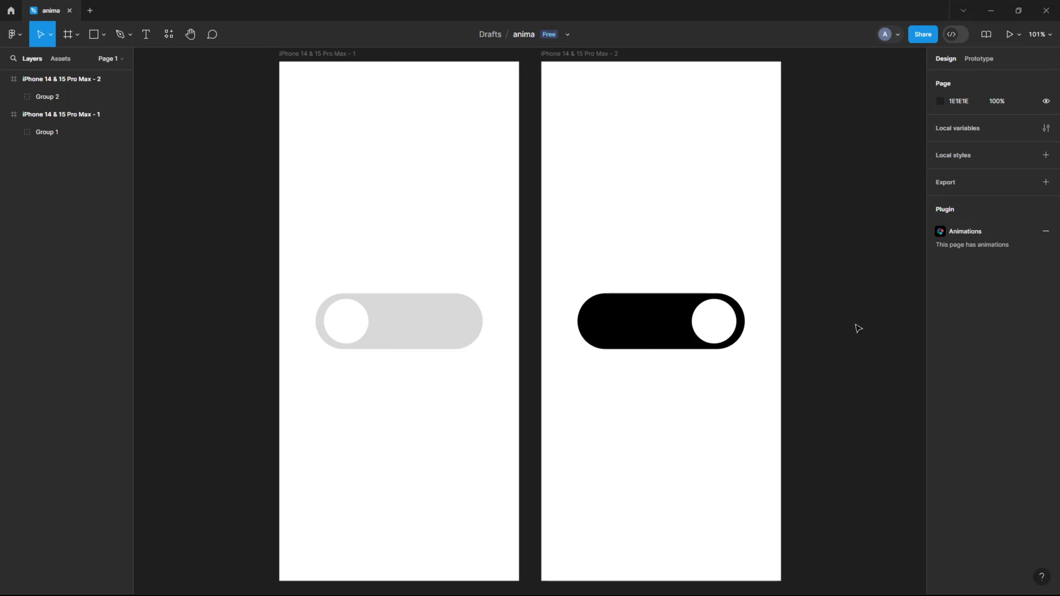
left_click(447, 324)
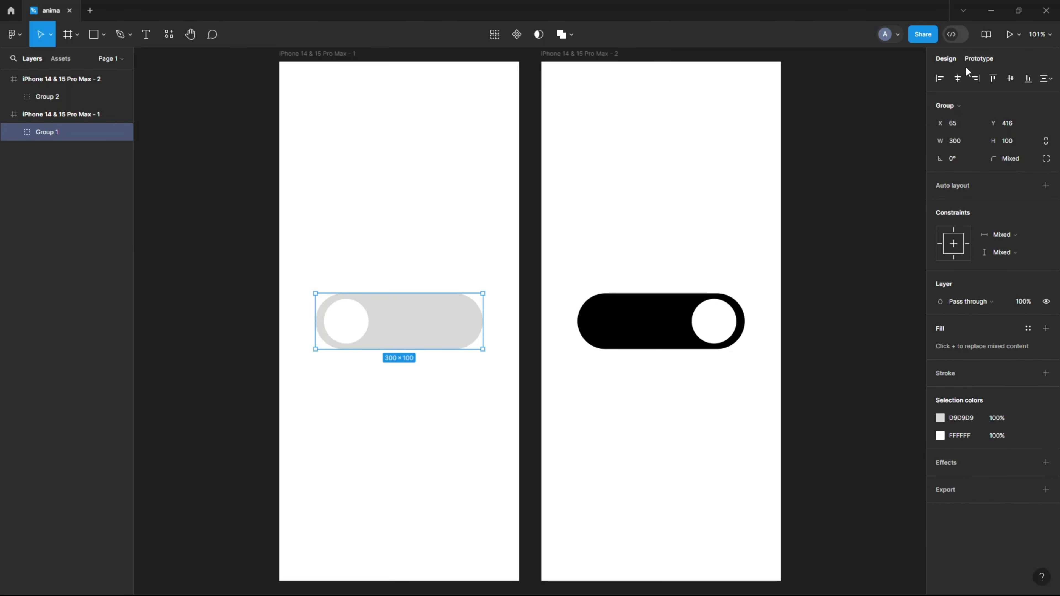
- Connect Group 1 to the second iPhone frame as an On click Smart animate prototype link
left_click(971, 63)
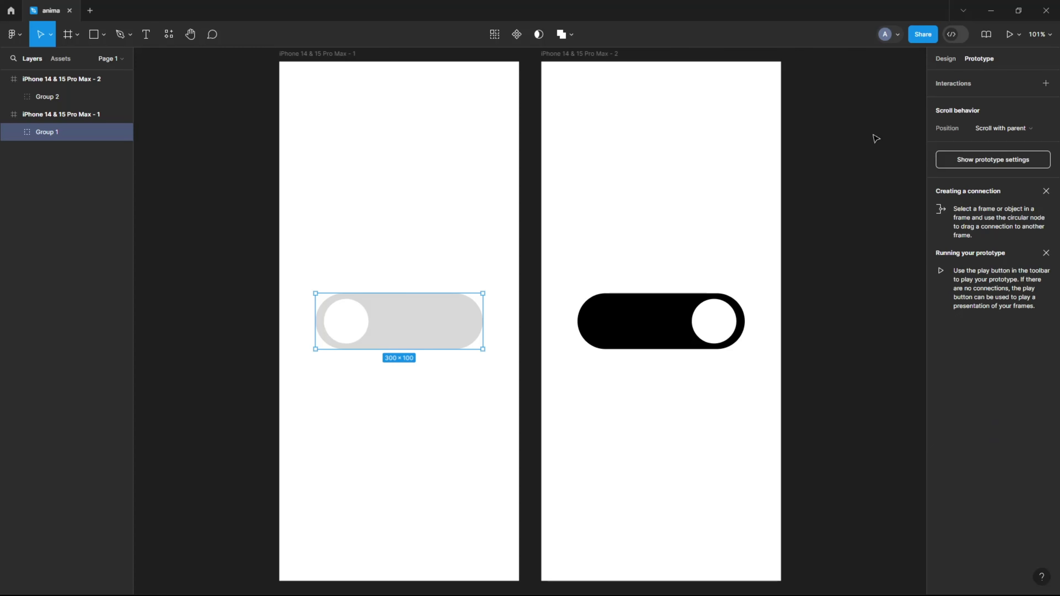
left_click_drag(483, 321, 656, 320)
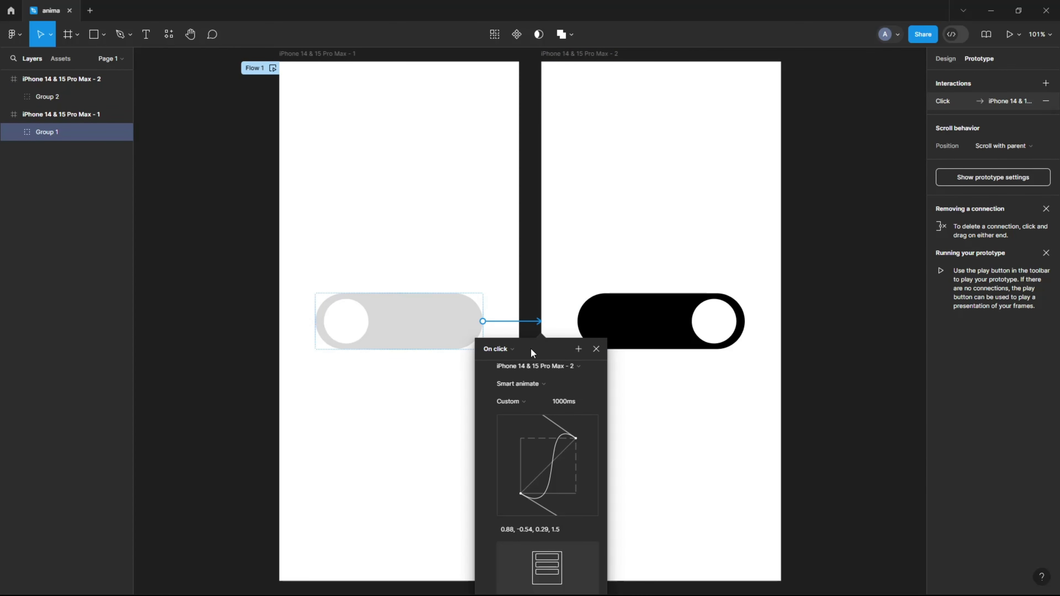
left_click_drag(531, 348, 657, 178)
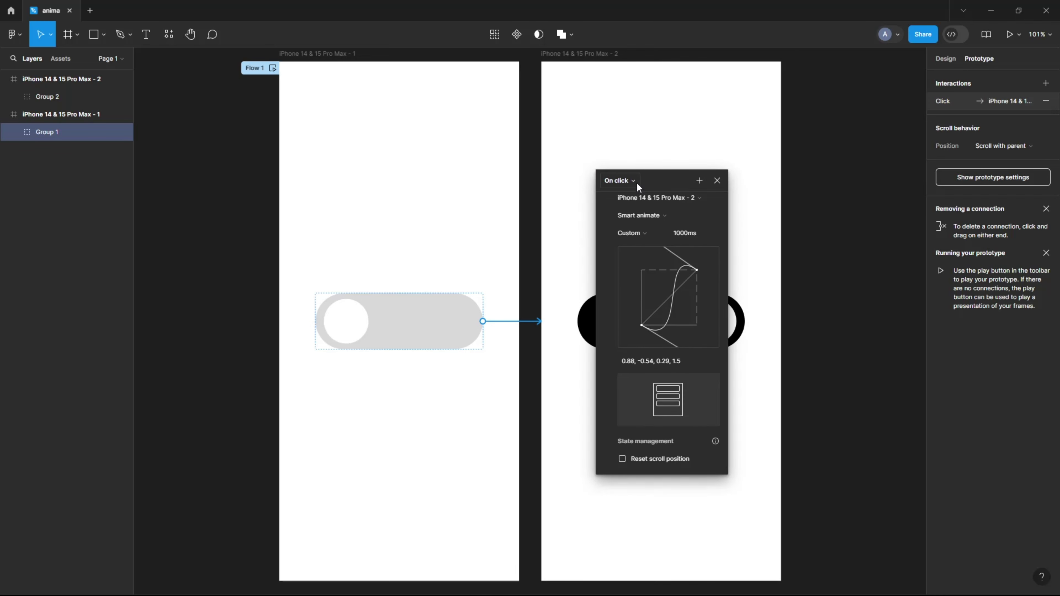
left_click(622, 182)
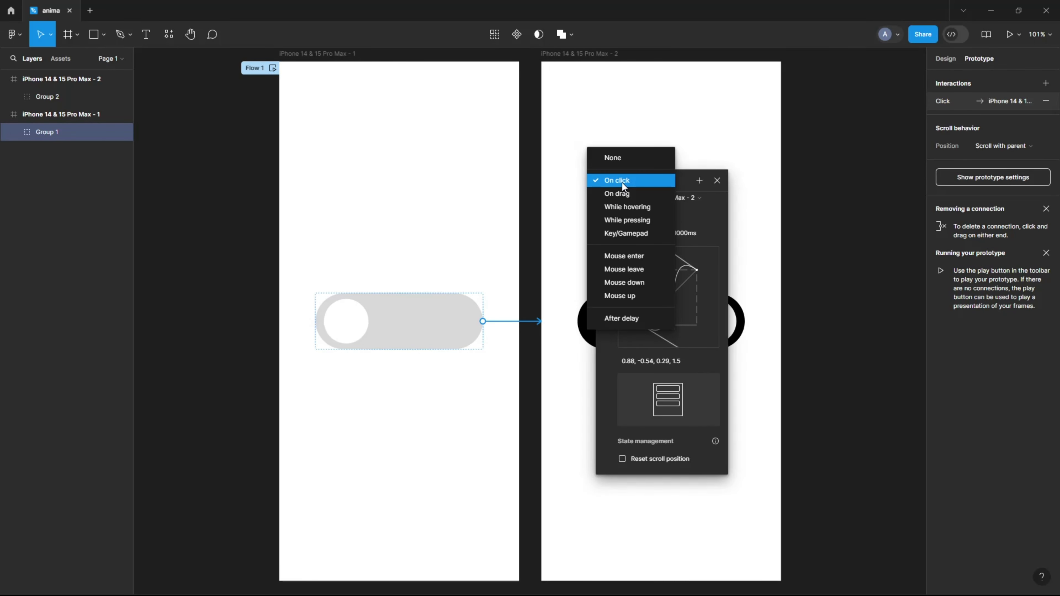
- Keep Group 1's transition at On click, Smart animate, bezier 0.88, -0.54, 0.29, 1.5, 1000ms
left_click(622, 183)
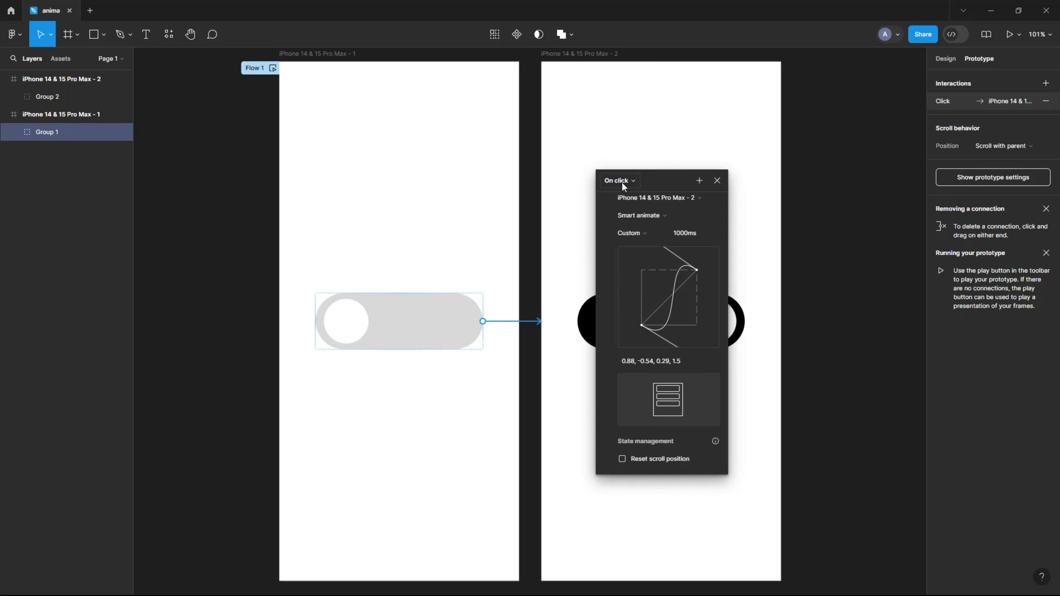
left_click(669, 219)
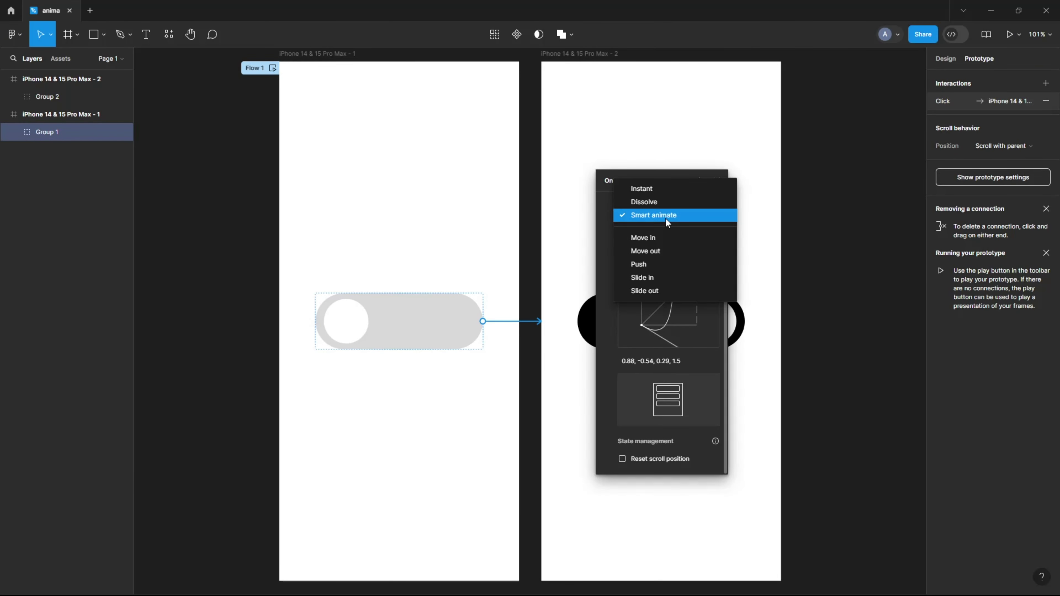
left_click(665, 218)
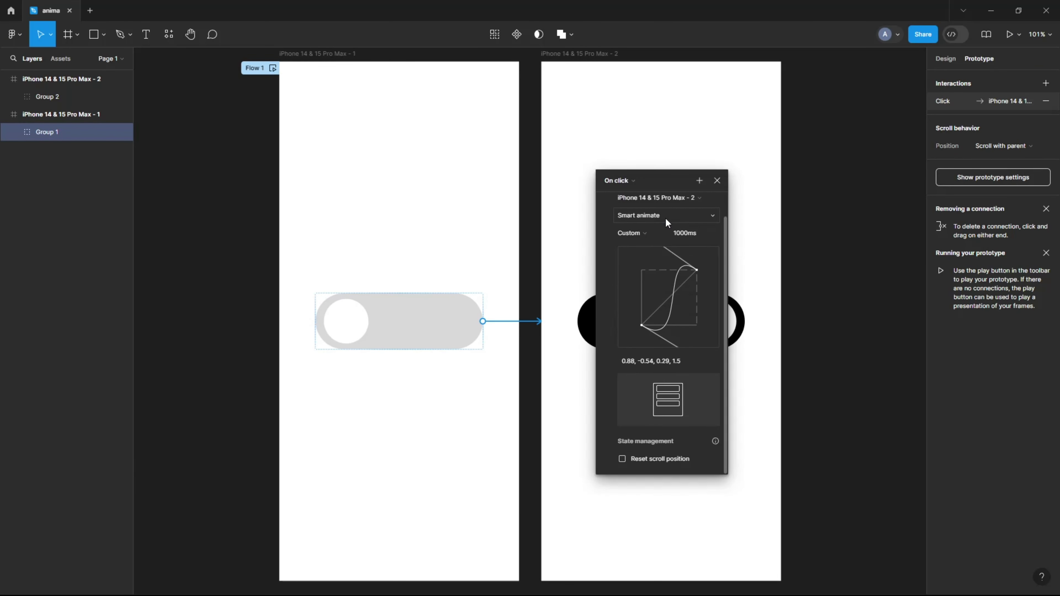
left_click(641, 233)
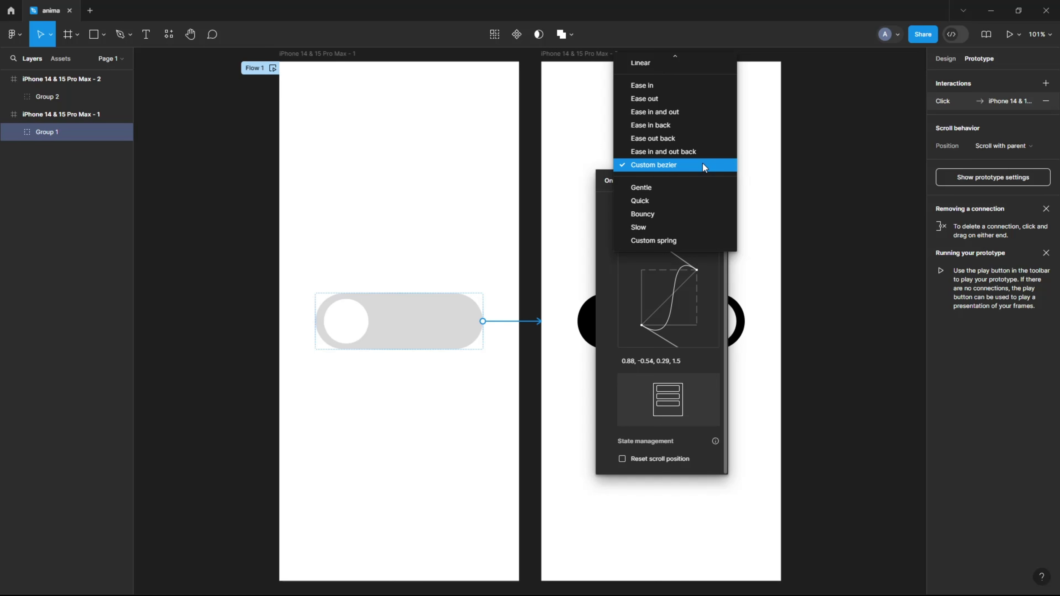
left_click(701, 362)
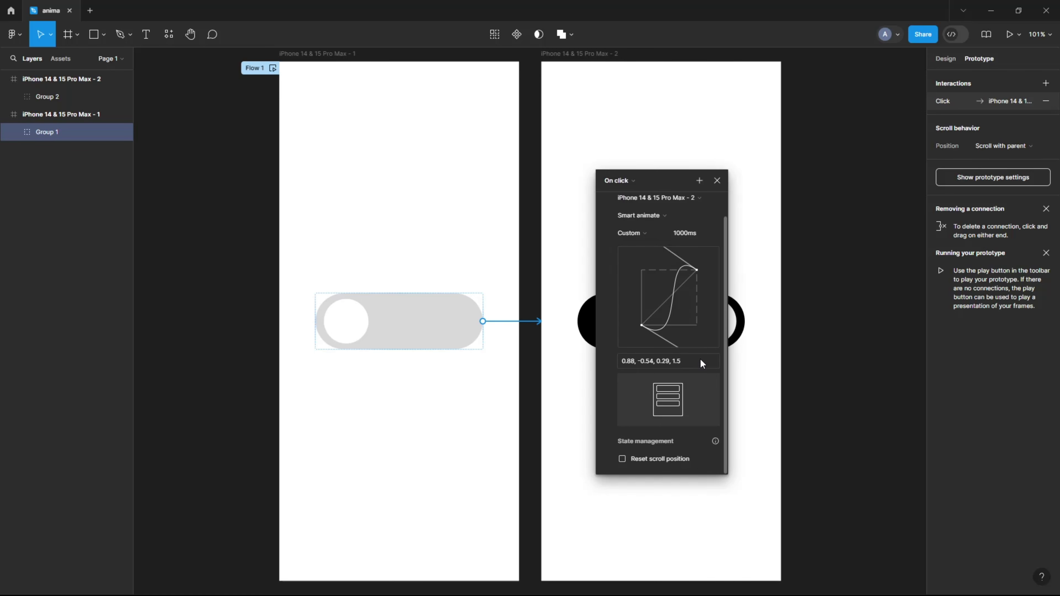
left_click(688, 361)
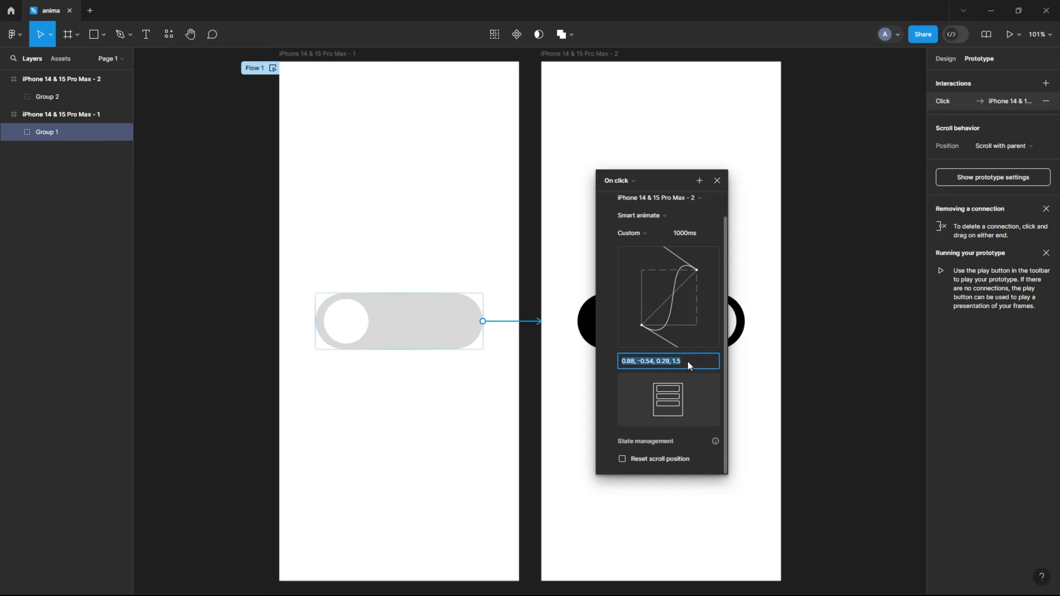
left_click(705, 234)
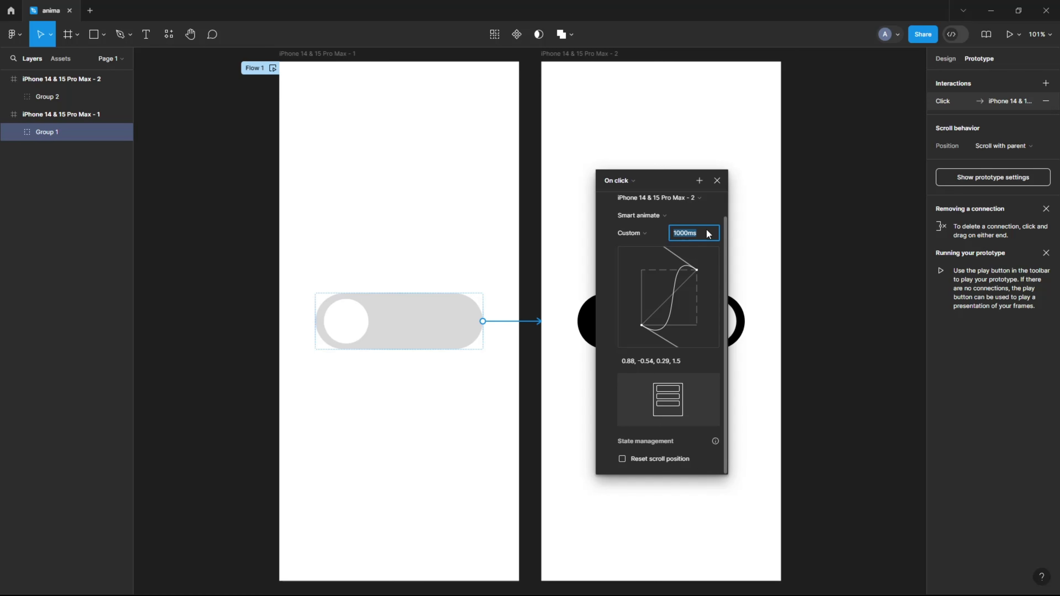
left_click(717, 180)
- Link Group 2 back to the first iPhone frame on click with the same Smart animate curve
left_click(650, 310)
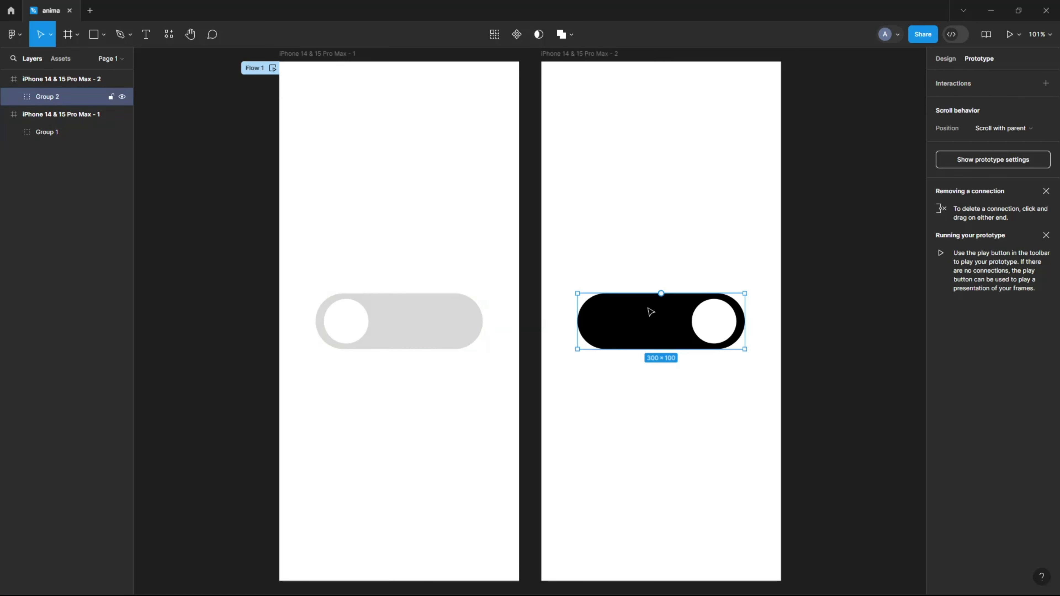
mouse_move(577, 321)
left_mouse_down()
mouse_move(462, 331)
mouse_move(652, 216)
mouse_move(658, 176)
left_mouse_up()
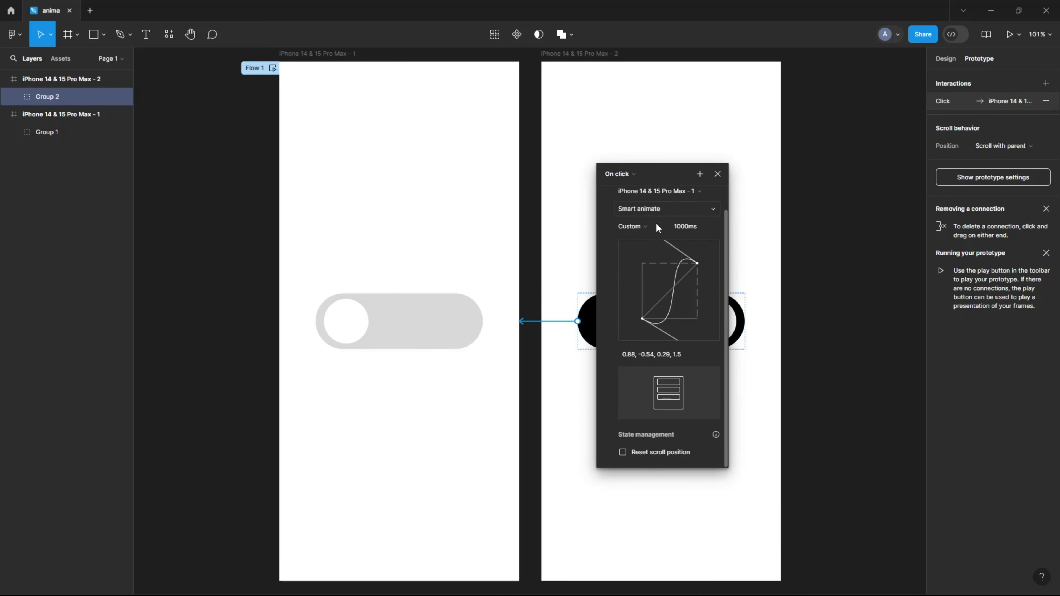
left_click(665, 354)
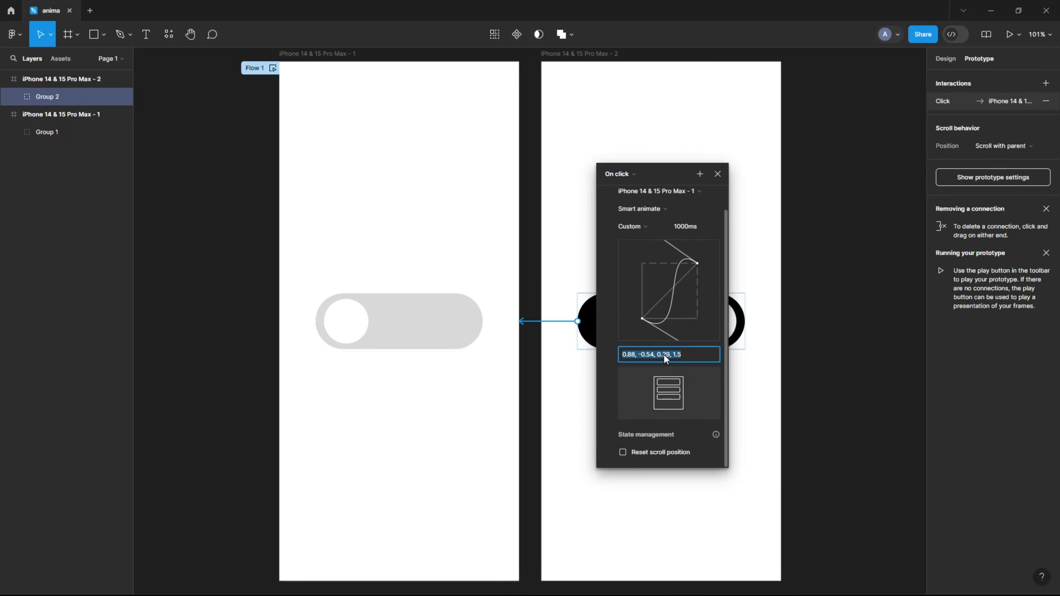
left_click(694, 356)
left_click(718, 174)
- Play the prototype from the first frame, toggle it on and off several times, then close it
left_click(351, 55)
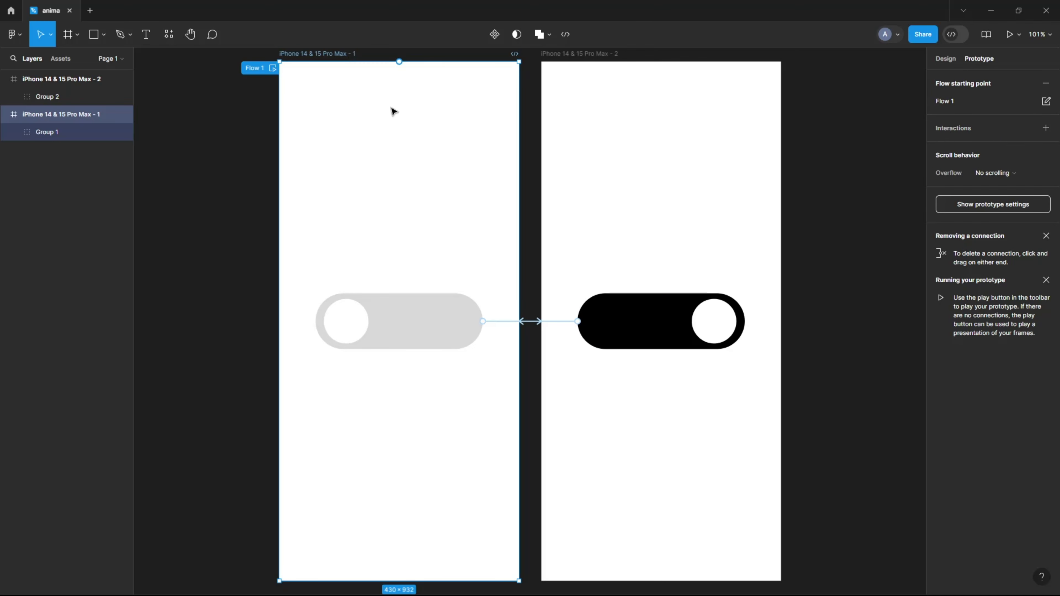
left_click(1010, 35)
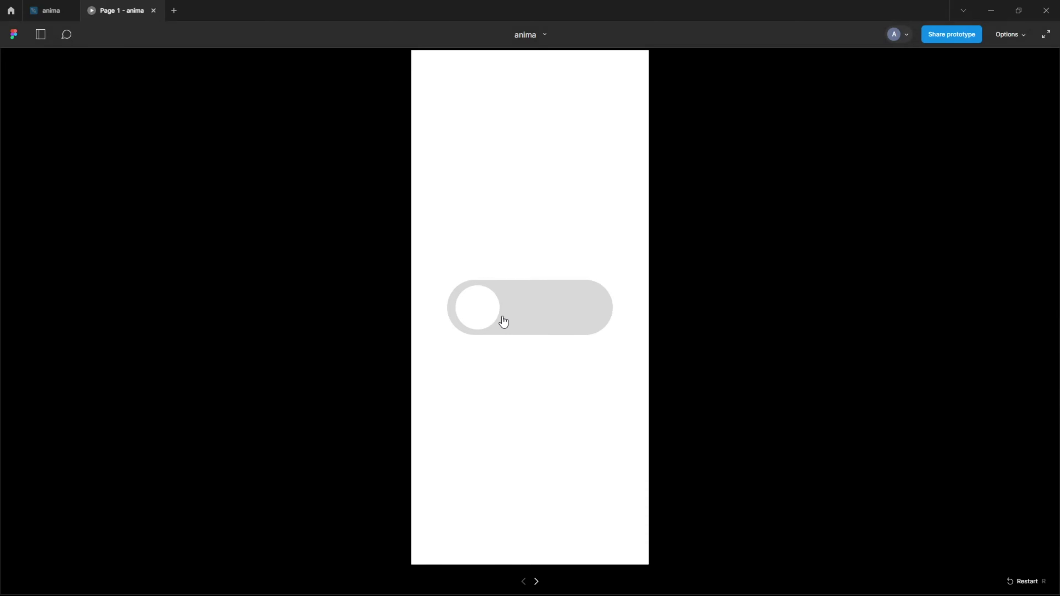
left_click(502, 321)
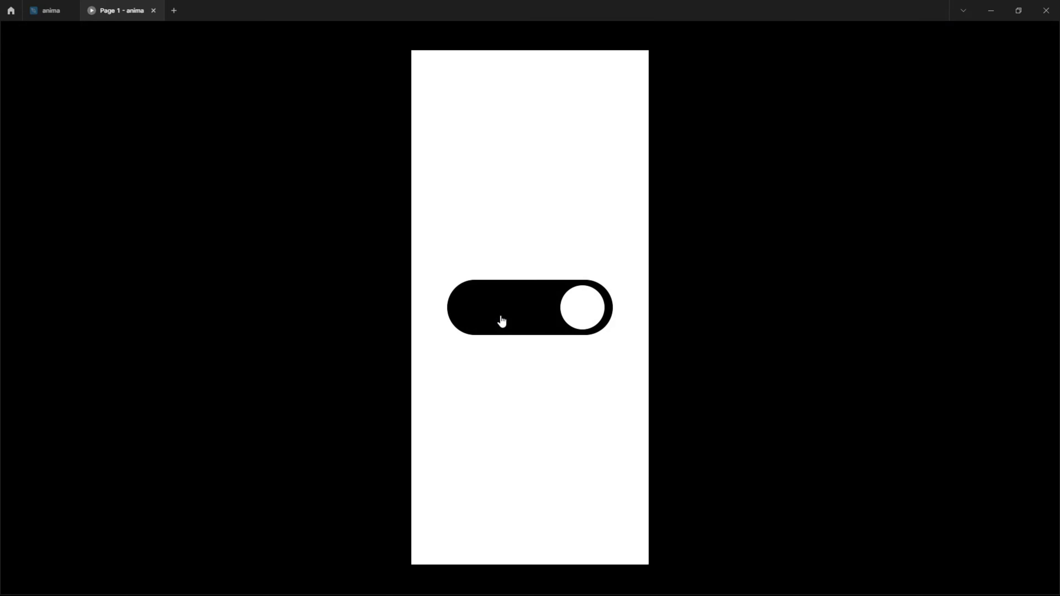
left_click(501, 322)
left_click(502, 322)
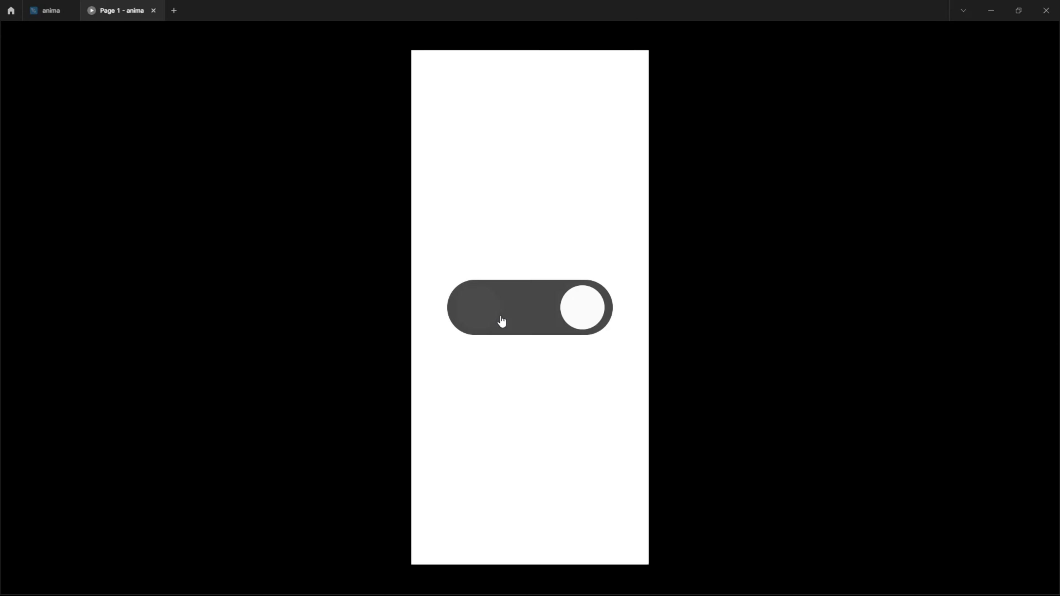
left_click(502, 321)
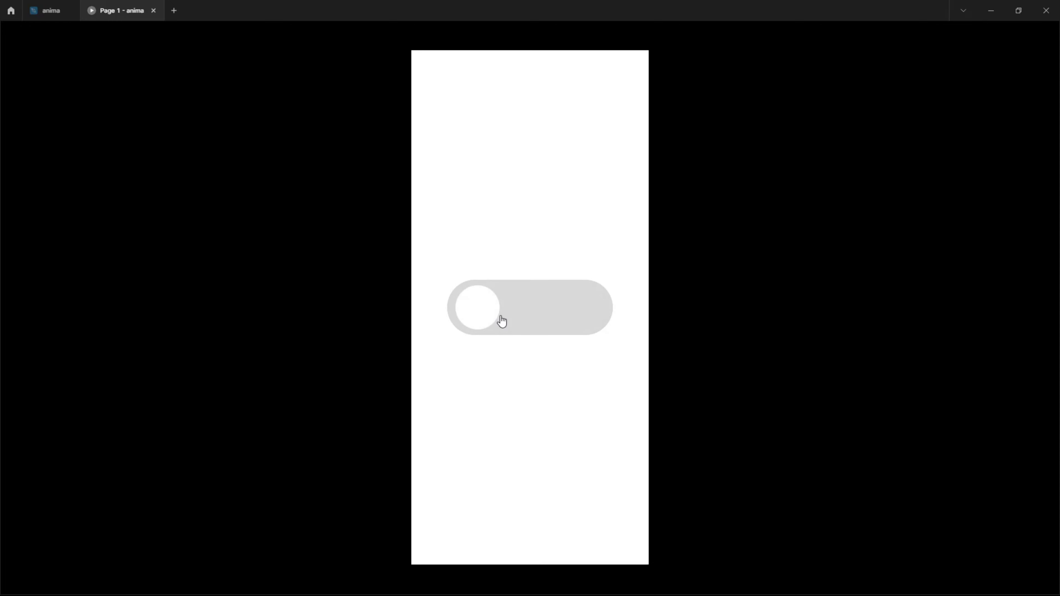
left_click(501, 321)
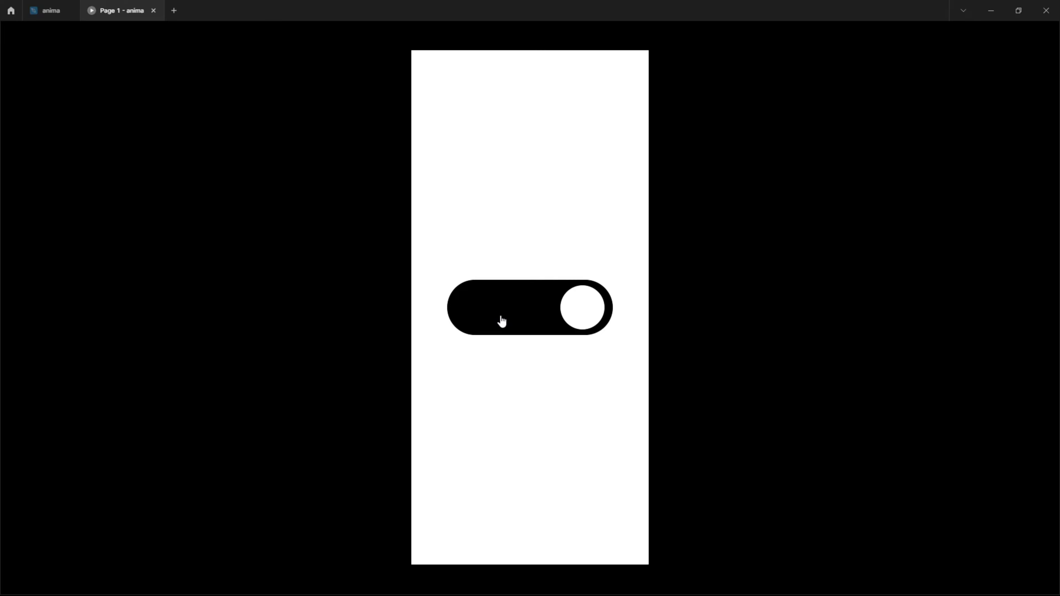
middle_click(119, 13)
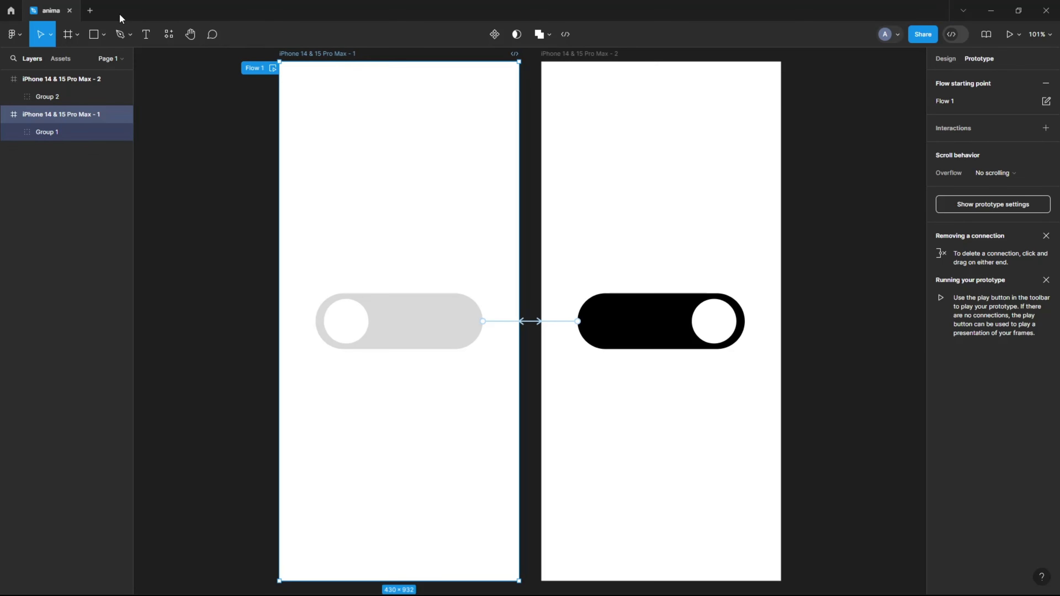
- Ungroup Group 2 and Group 1 into their separate Ellipse 1 and Rectangle 1 shapes
left_click(66, 99)
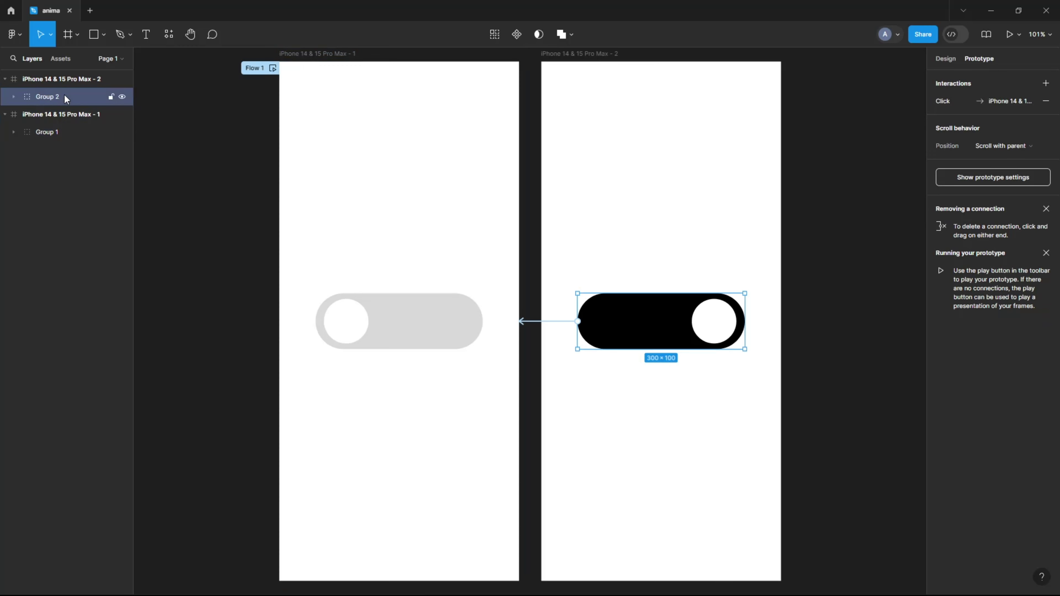
right_click(82, 97)
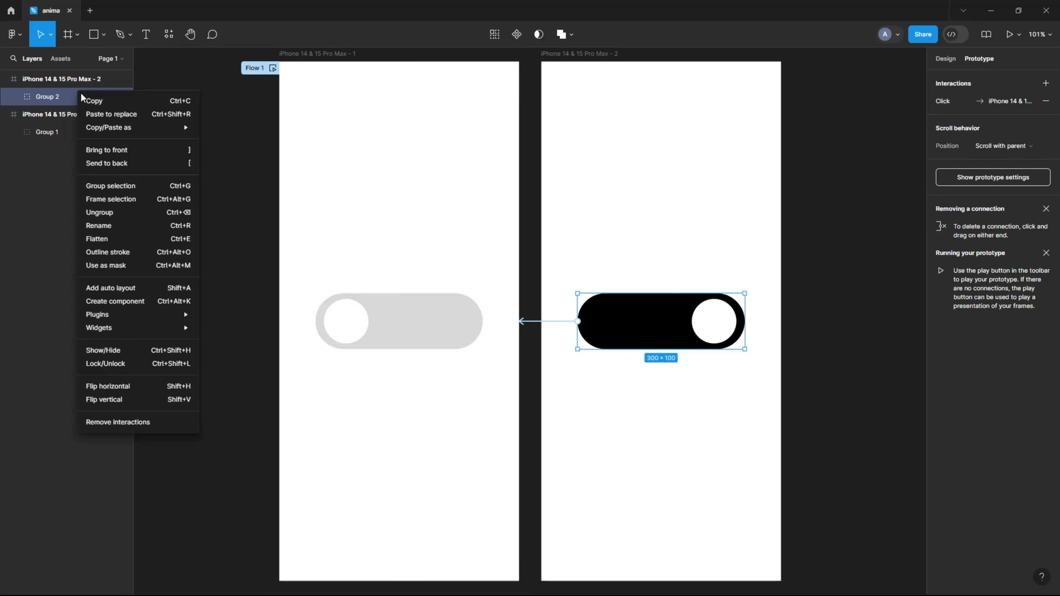
left_click(135, 213)
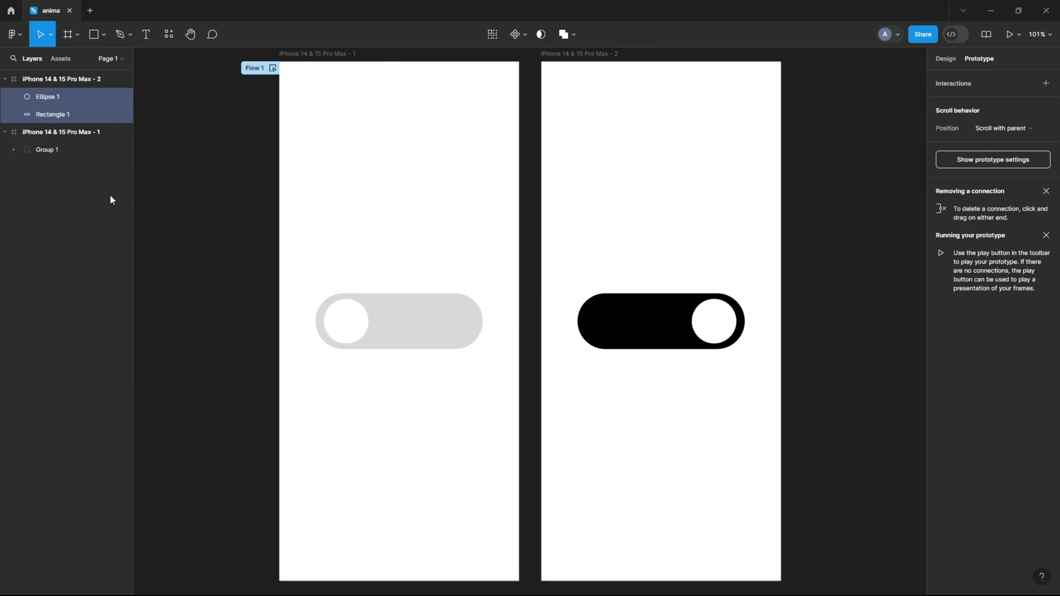
left_click(76, 150)
right_click(75, 150)
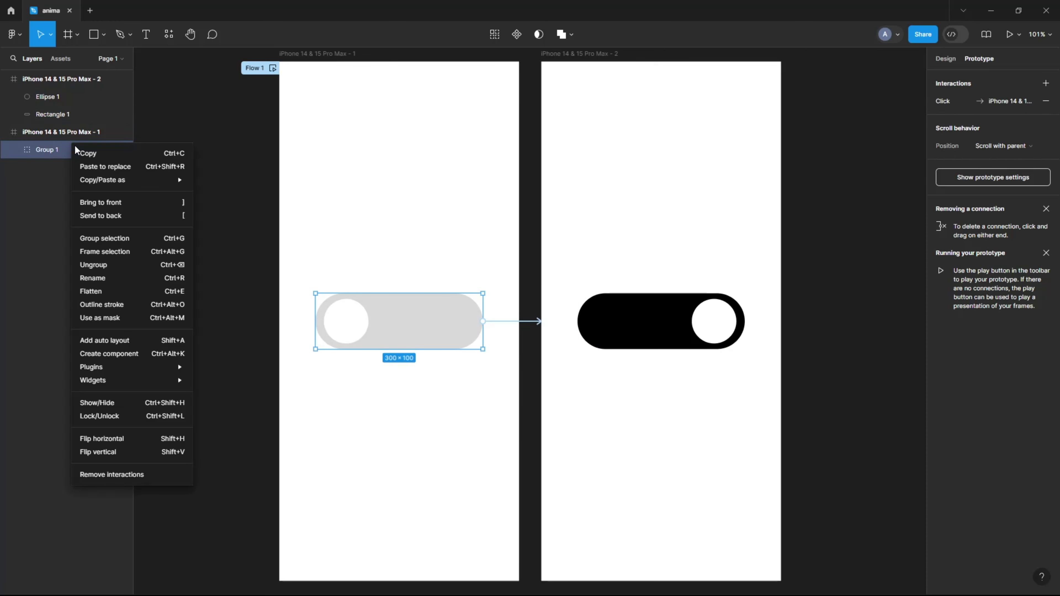
left_click(131, 265)
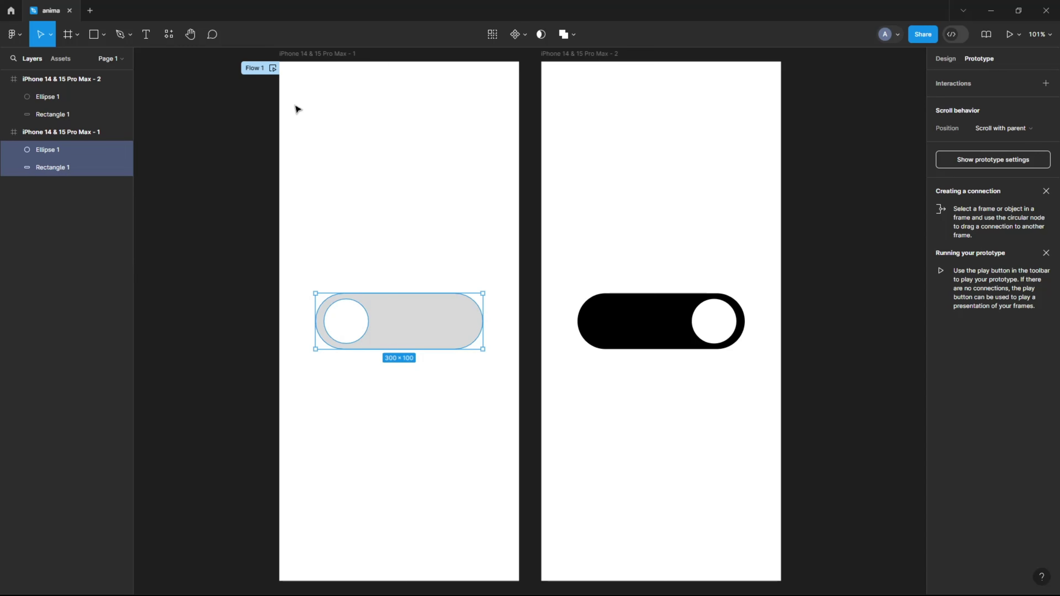
left_click(316, 57)
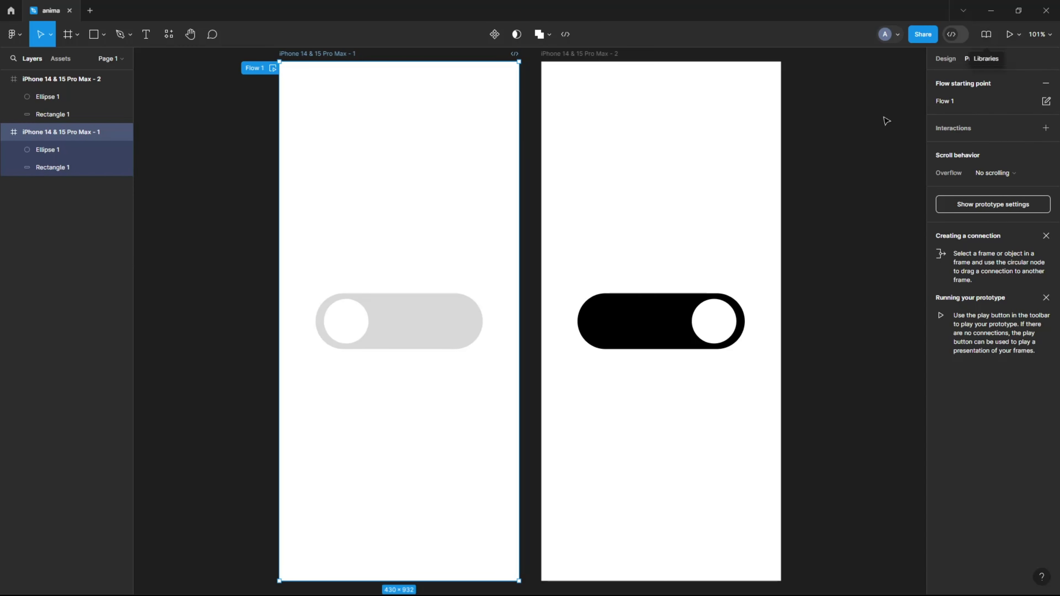
- Link frame 1's Rectangle 1 to frame 2 and frame 2's back, then start the preview
left_click(656, 313)
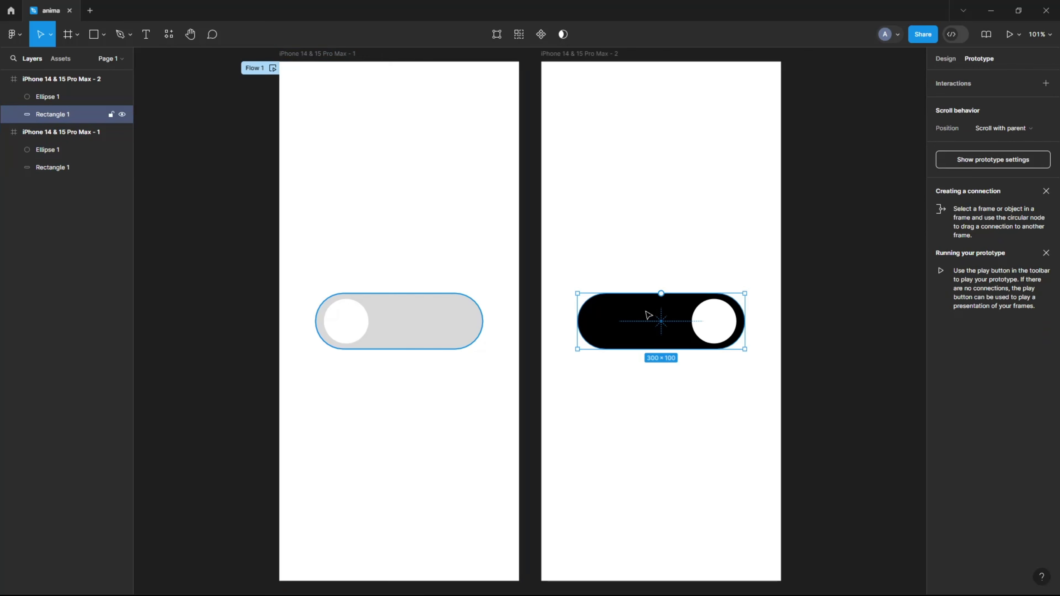
left_click(450, 327)
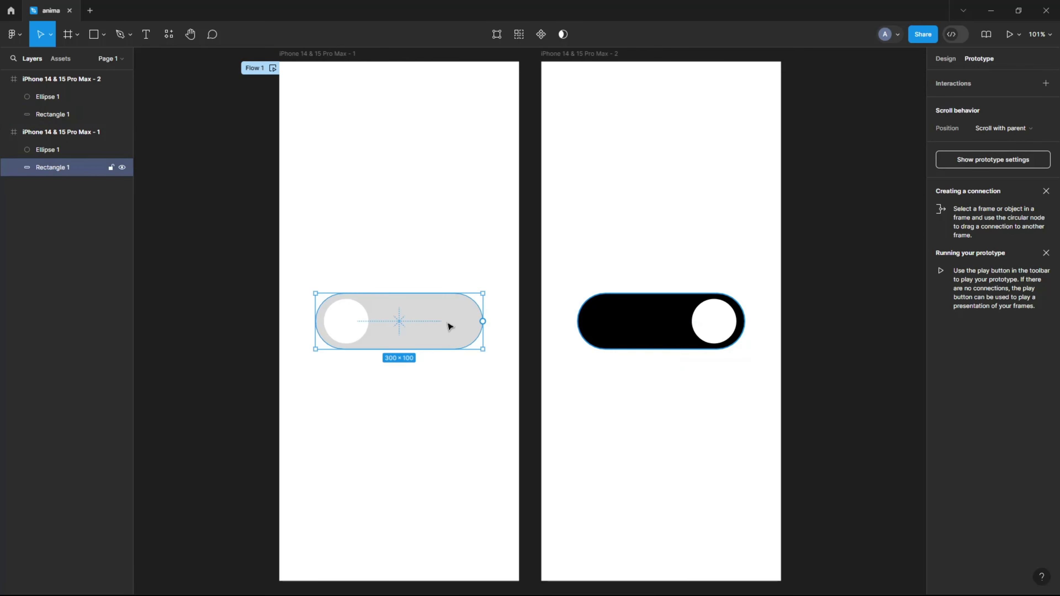
left_click_drag(482, 321, 605, 327)
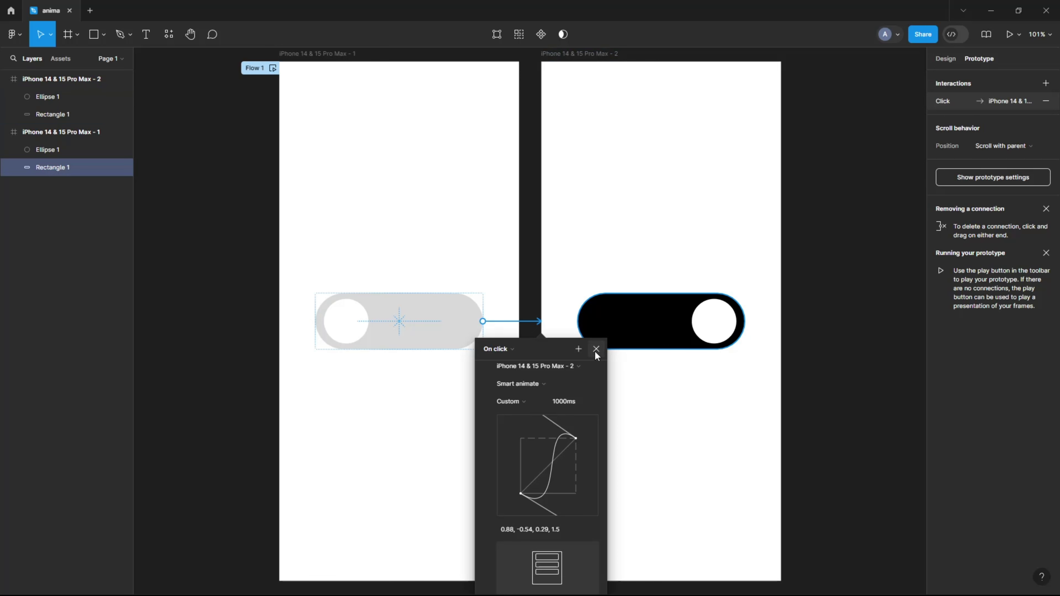
key("Escape")
left_click(613, 330)
left_click_drag(578, 321, 445, 328)
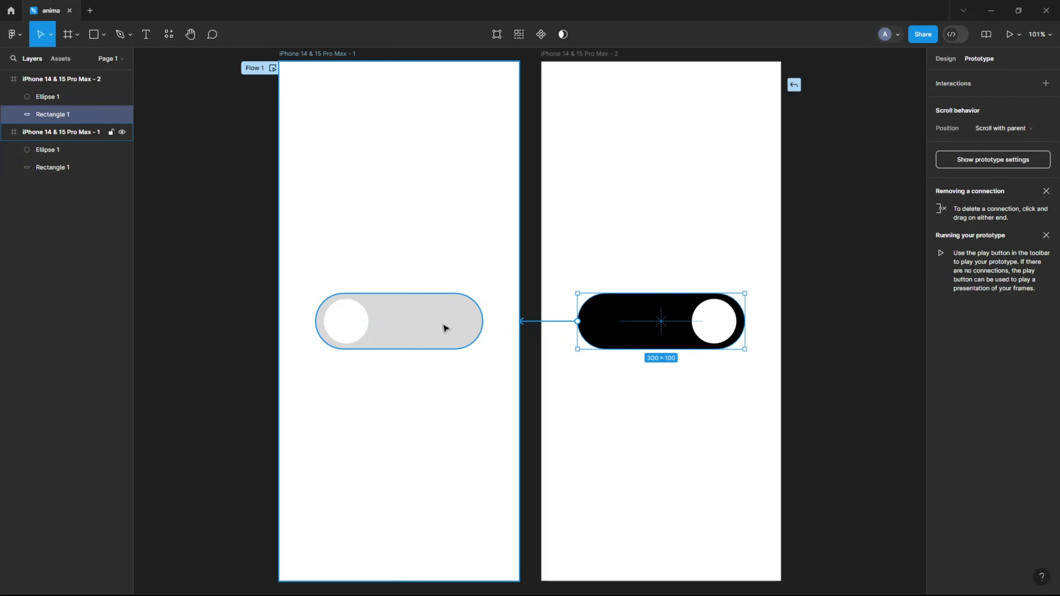
left_click(315, 54)
left_click(1009, 34)
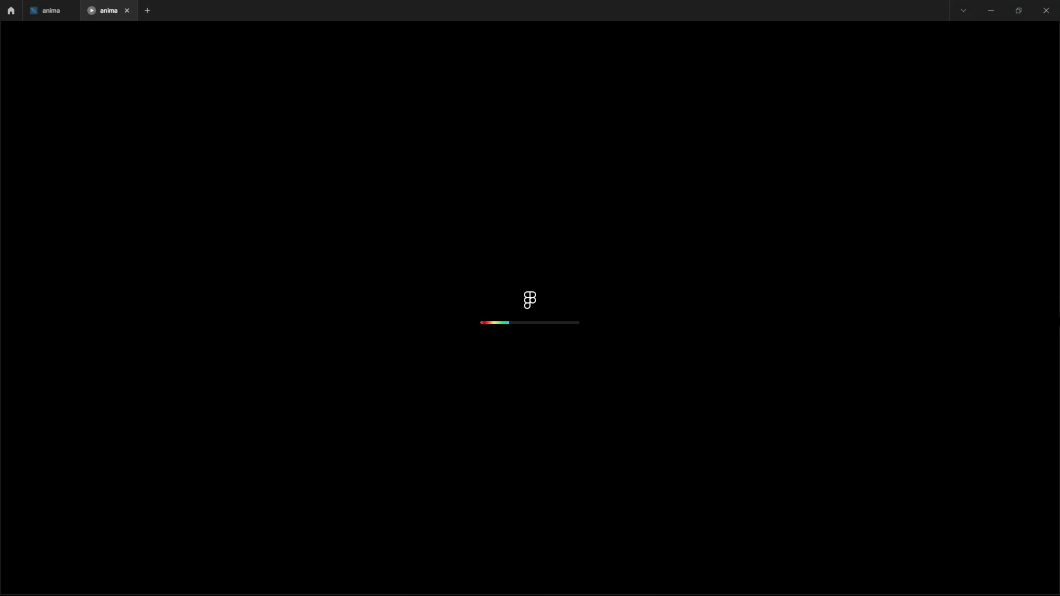
- Click the toggle nine times, watching it animate between grey off and black on
left_click(508, 316)
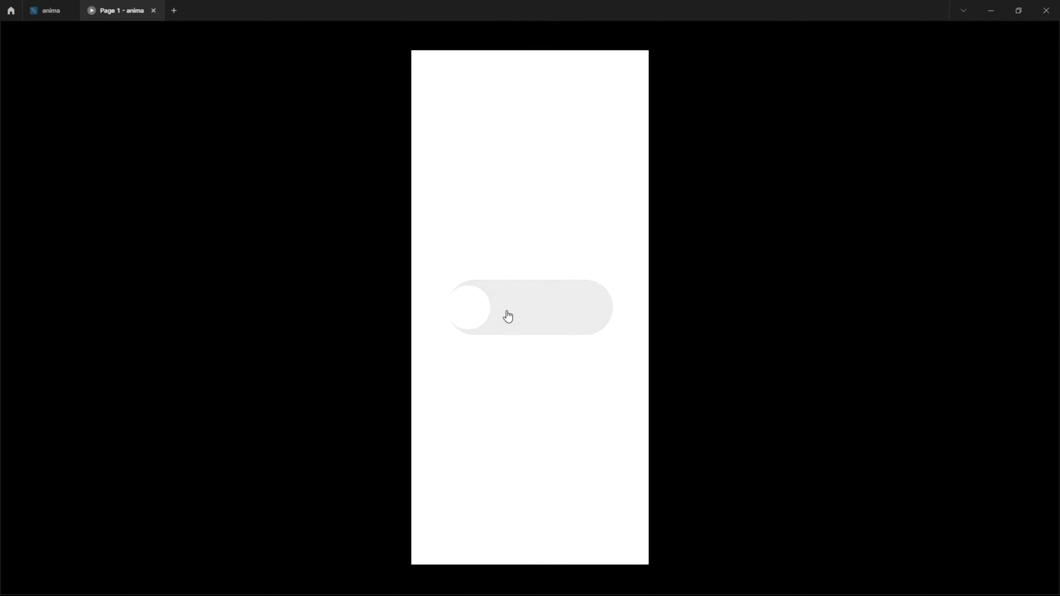
left_click(507, 316)
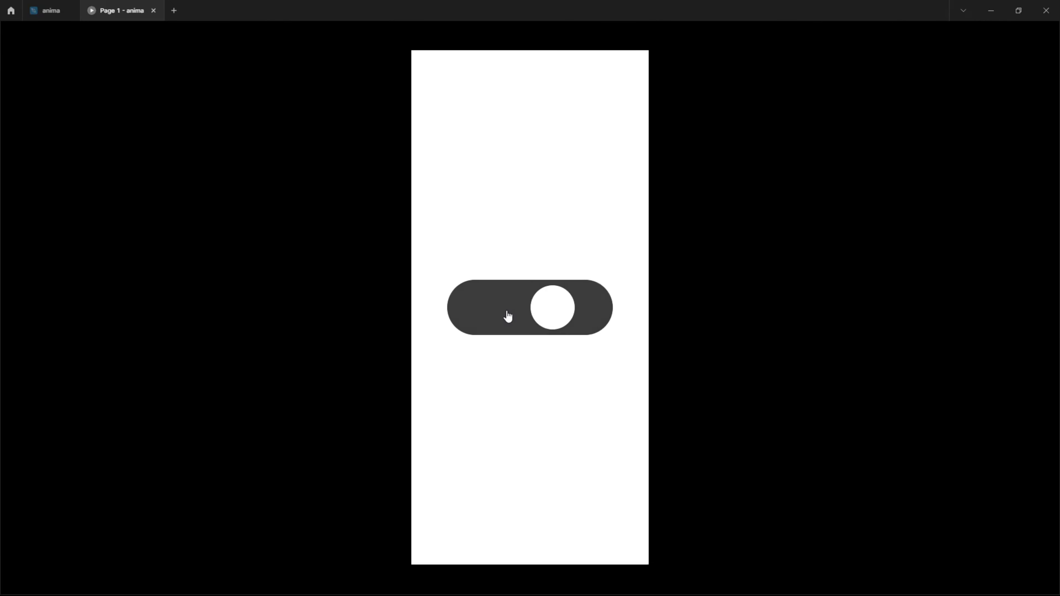
left_click(508, 316)
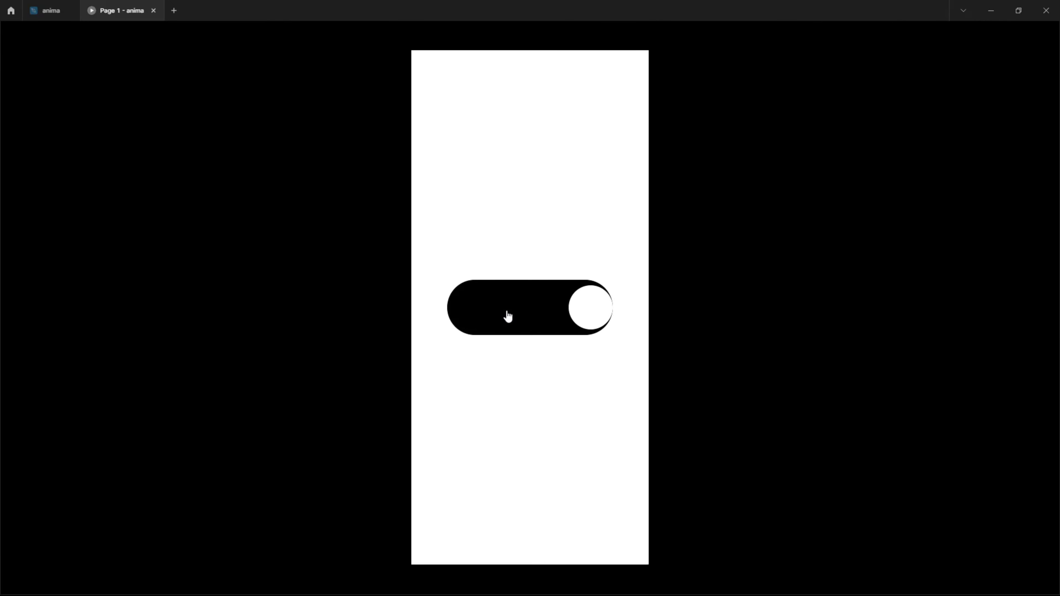
left_click(507, 316)
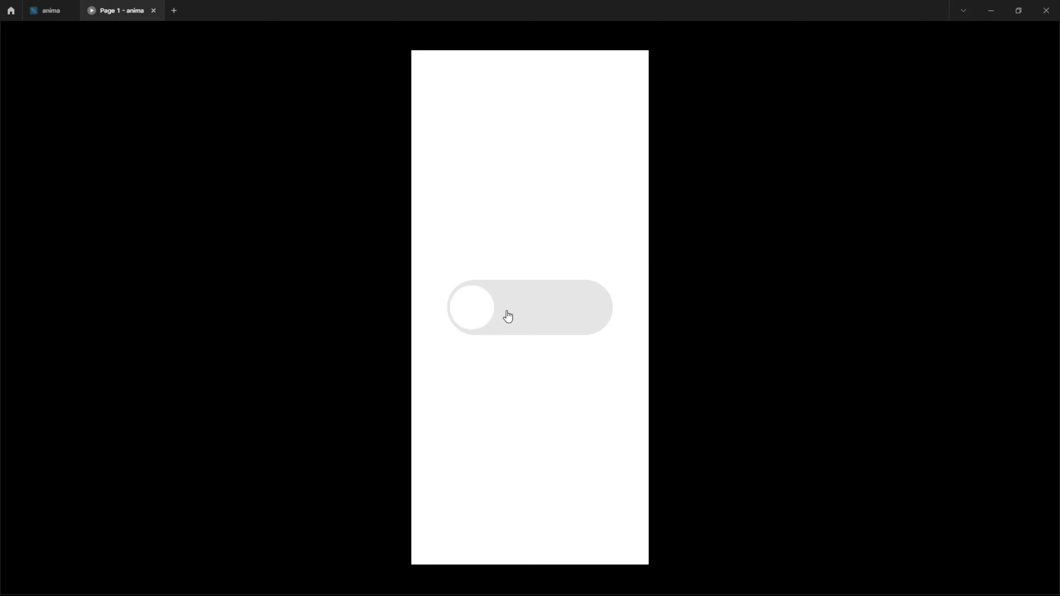
left_click(508, 316)
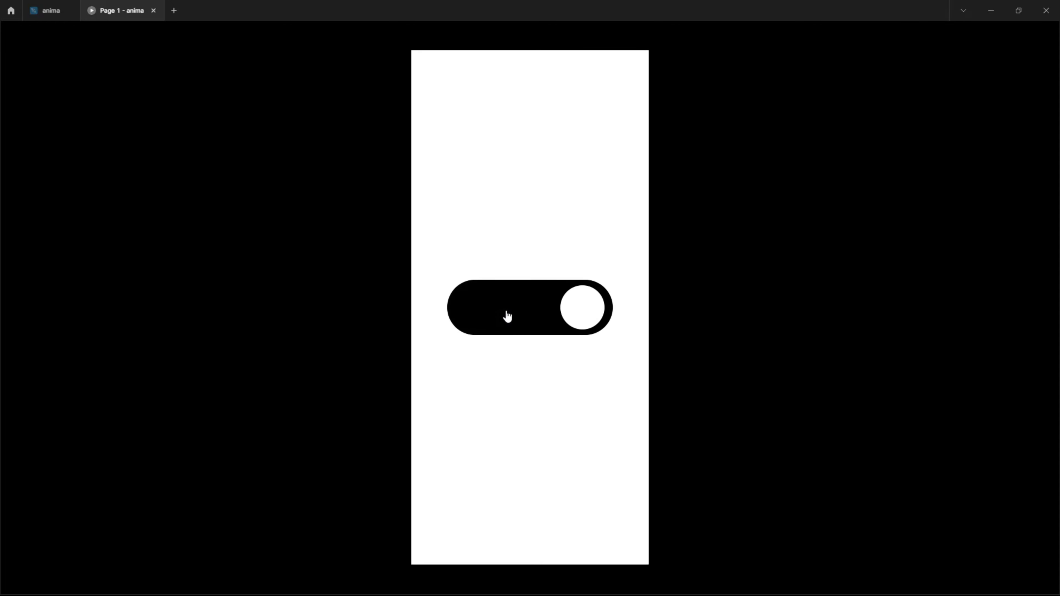
left_click(507, 316)
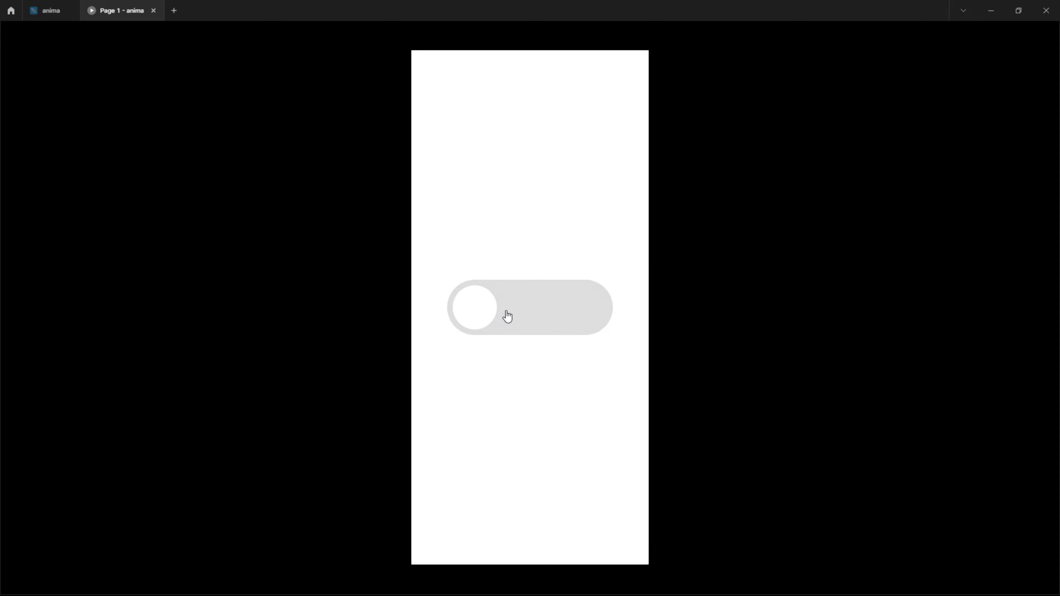
left_click(508, 317)
left_click(507, 316)
left_click(507, 316)
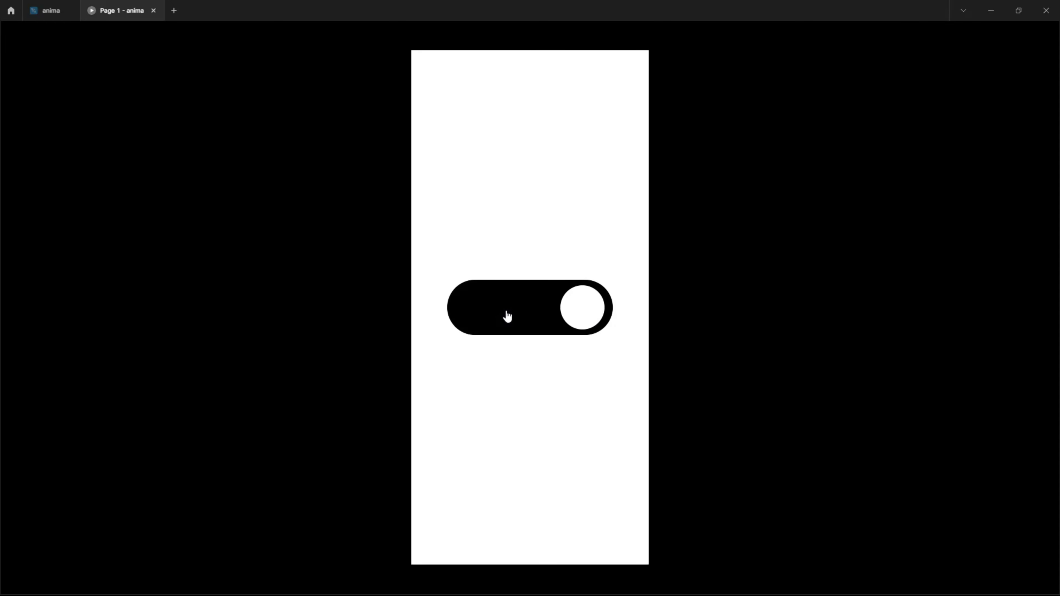